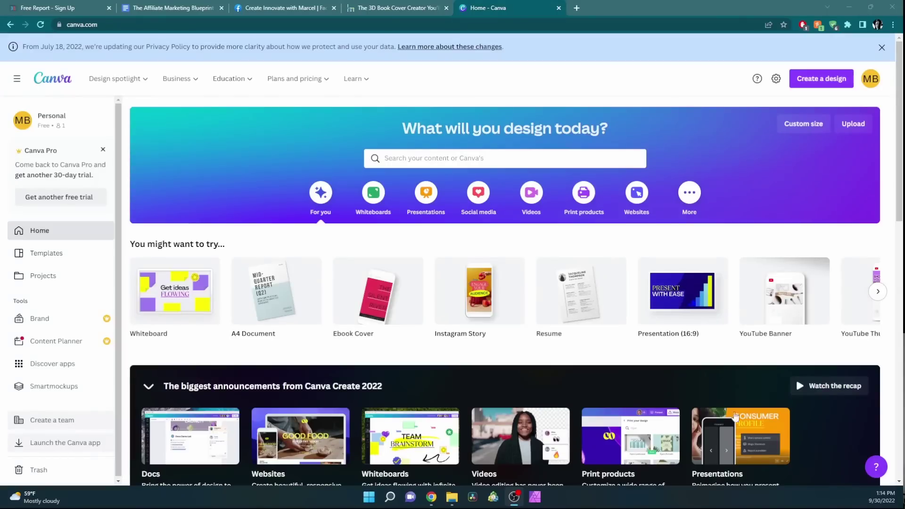
Step: Run the recent 'ebook cover' template search in Canva, browse the results, then return to the Google Doc
left_click(483, 156)
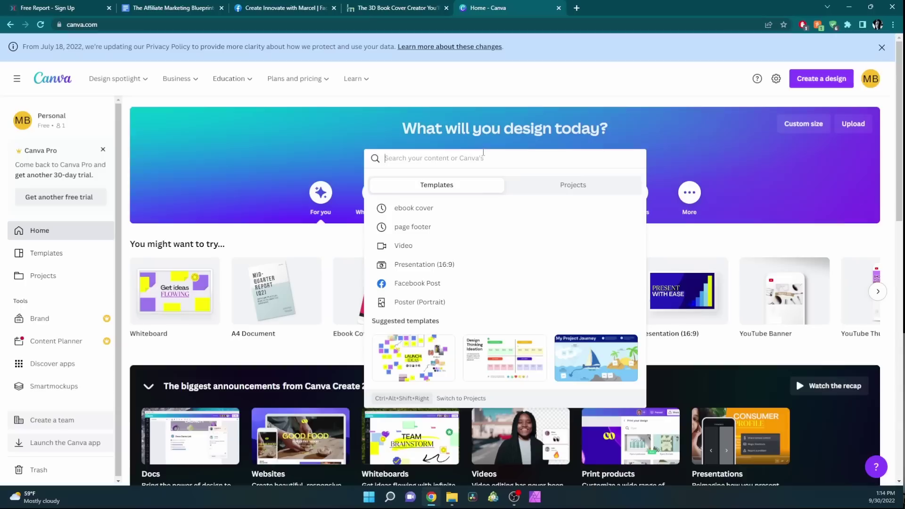
left_click(472, 206)
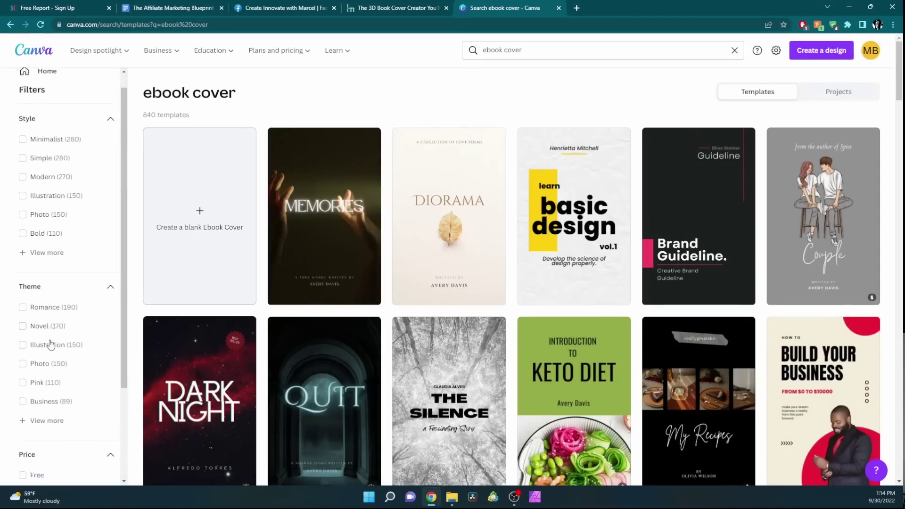
scroll(51, 344, "down", 2)
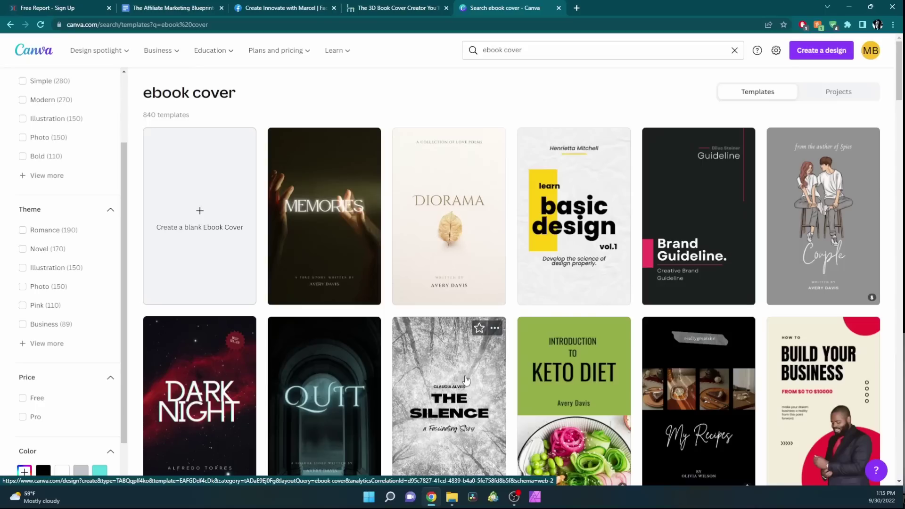
scroll(466, 380, "down", 10)
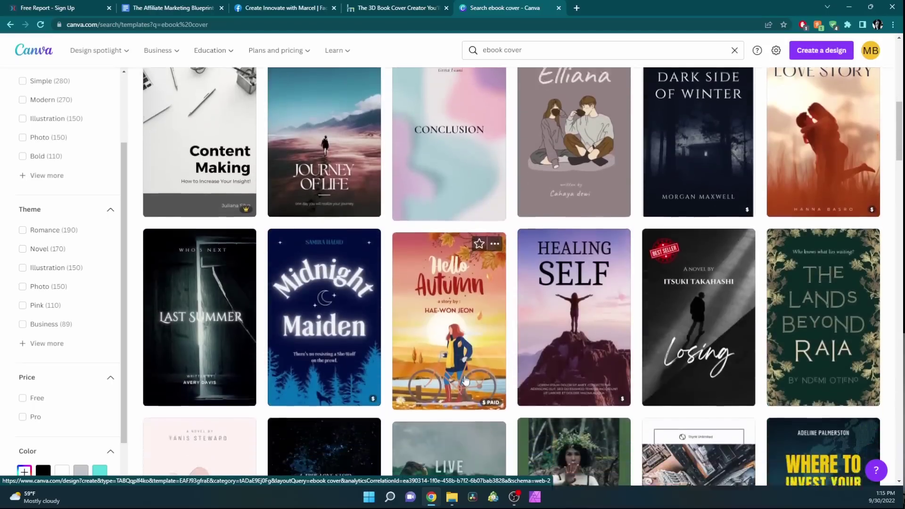
scroll(466, 380, "down", 3)
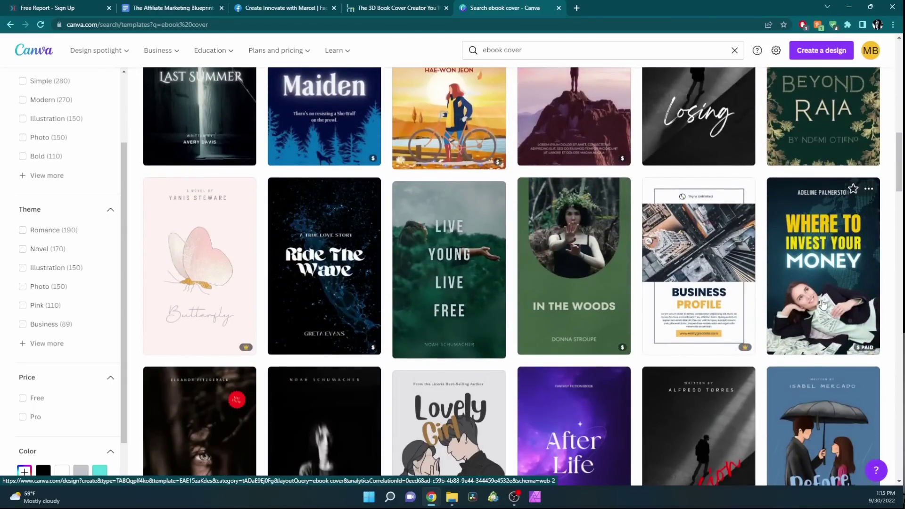
mouse_move(831, 346)
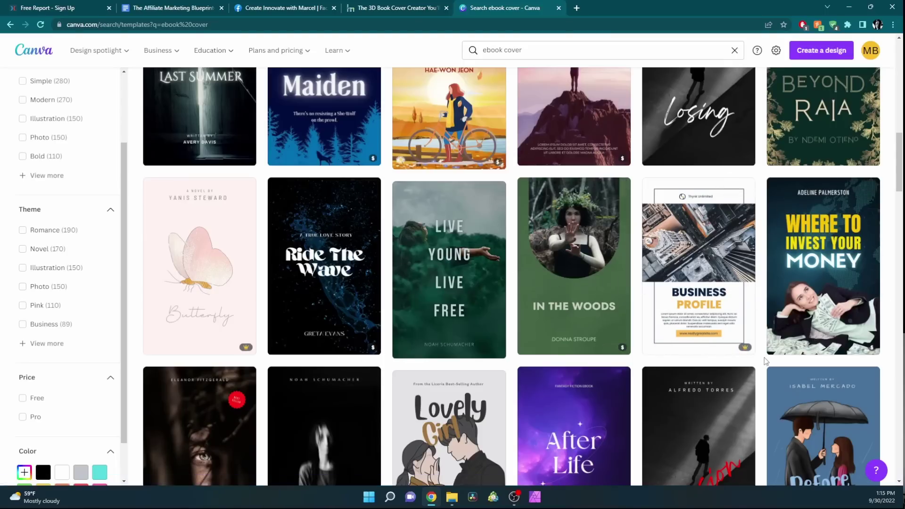
key("ctrl+2")
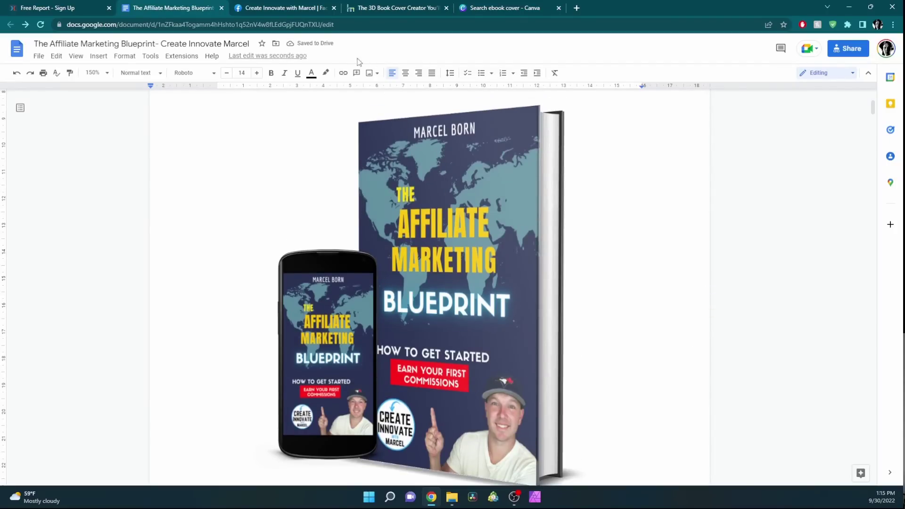
Step: Compare Canva's 'ebook cover' results with the Doc's book mockup, then go to diybookcovers.com
left_click(501, 10)
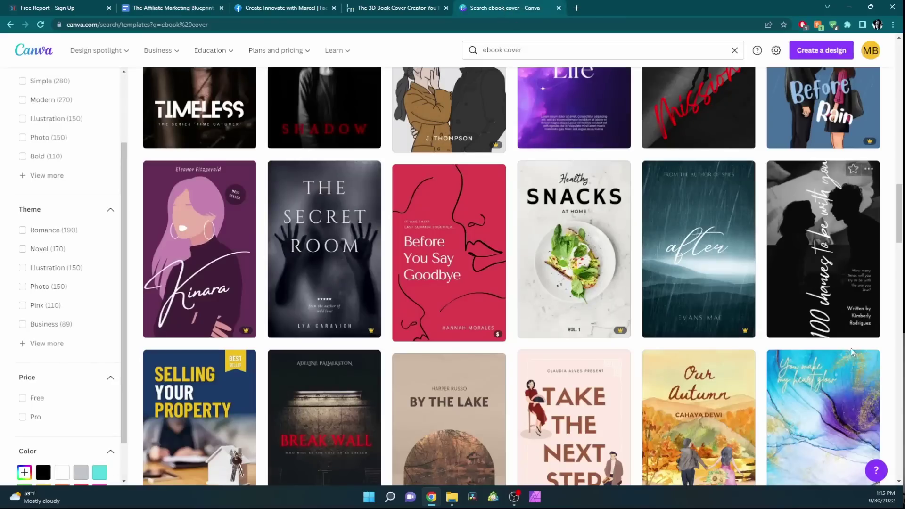
scroll(839, 397, "up", 6)
scroll(838, 398, "up", 1)
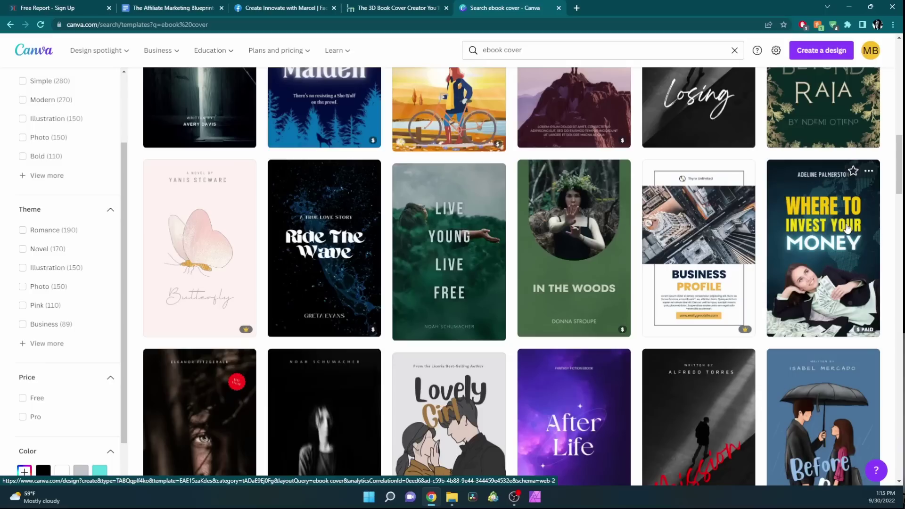
left_click(169, 9)
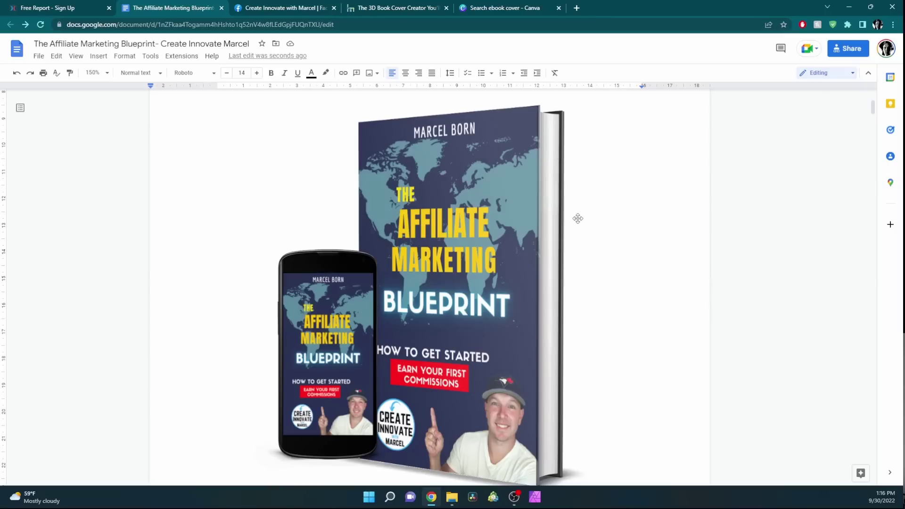
left_click(477, 8)
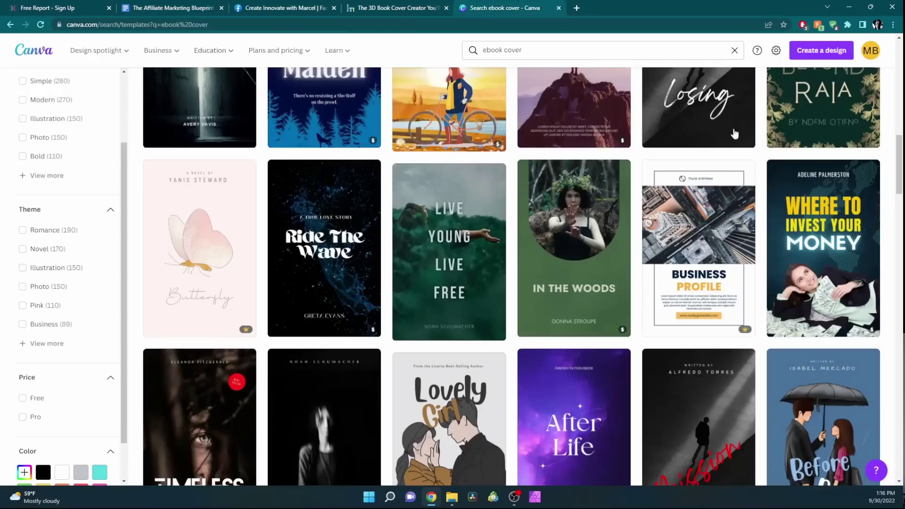
key("ctrl+shift+Tab")
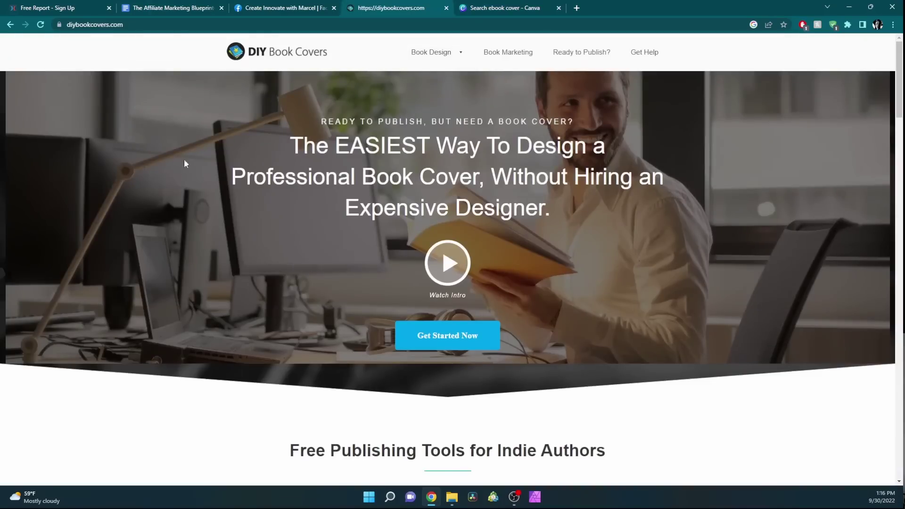
Step: Open DIY Book Covers' 3D Mockups maker and pick a composite book-and-device template
mouse_move(459, 58)
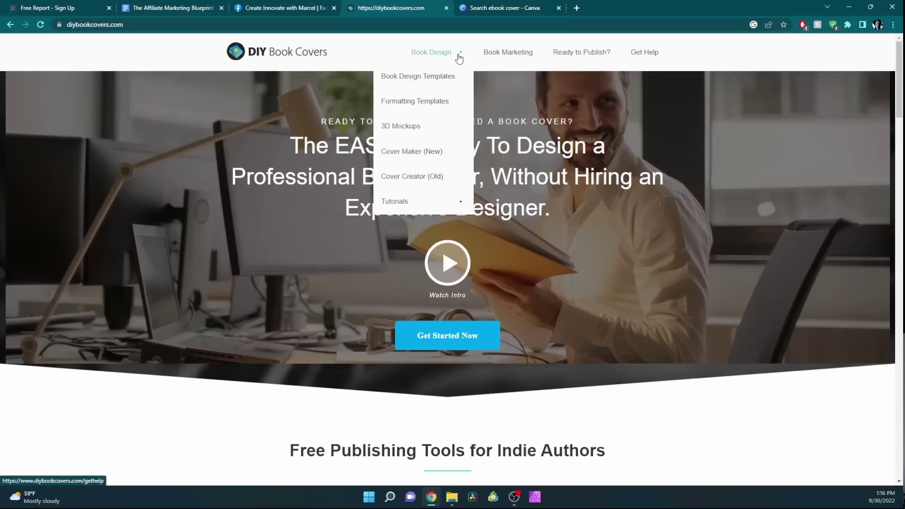
left_click(402, 132)
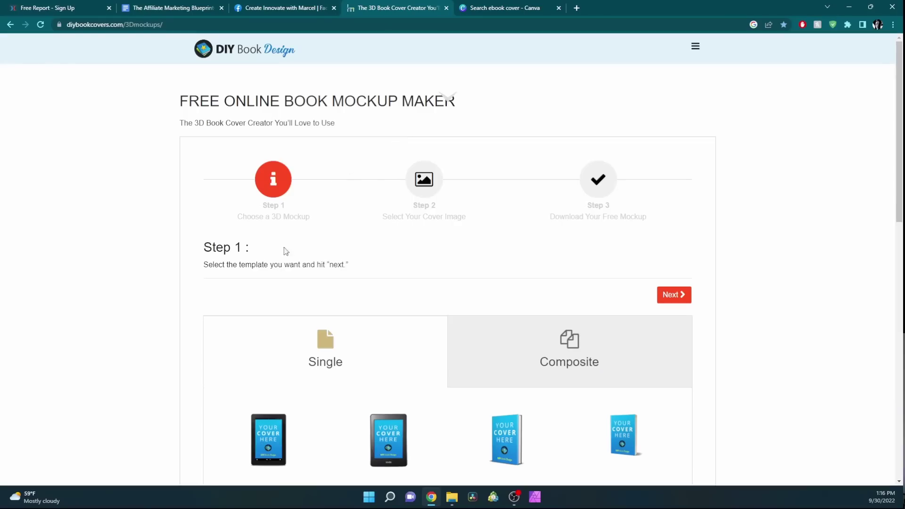
scroll(283, 292, "down", 3)
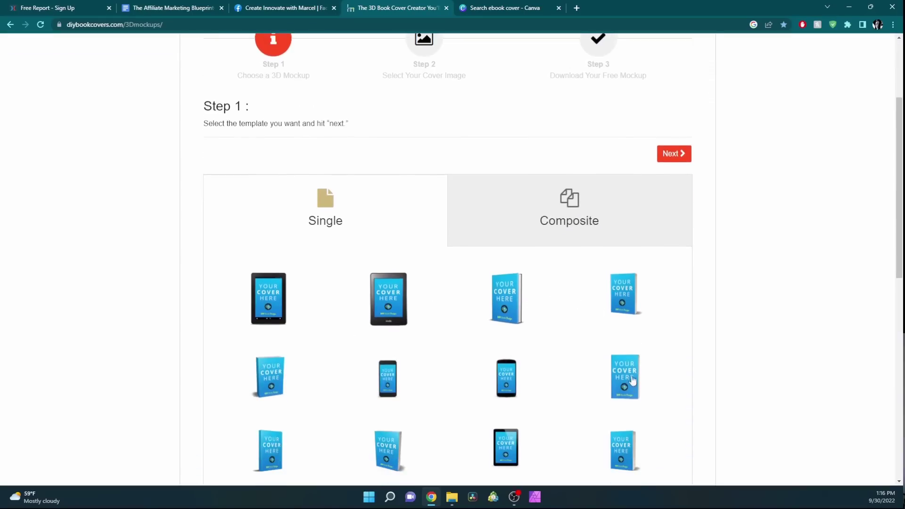
left_click(588, 226)
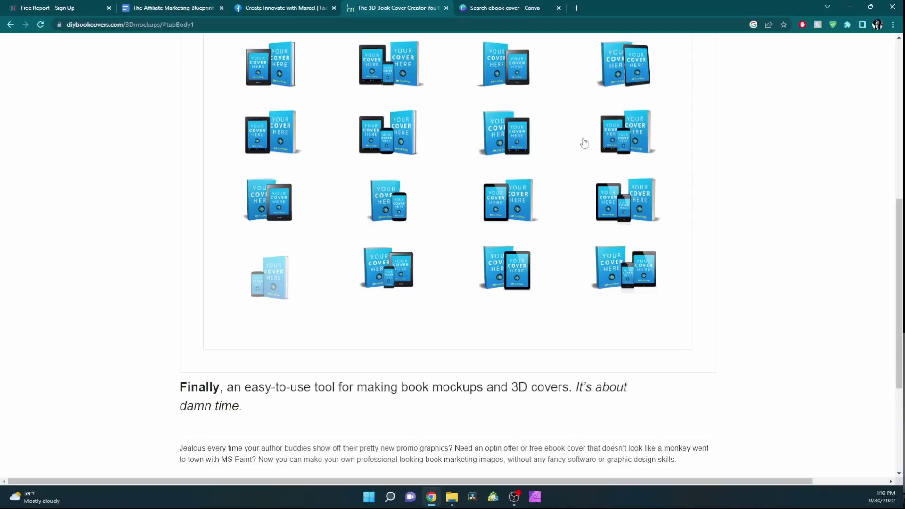
left_click(283, 295)
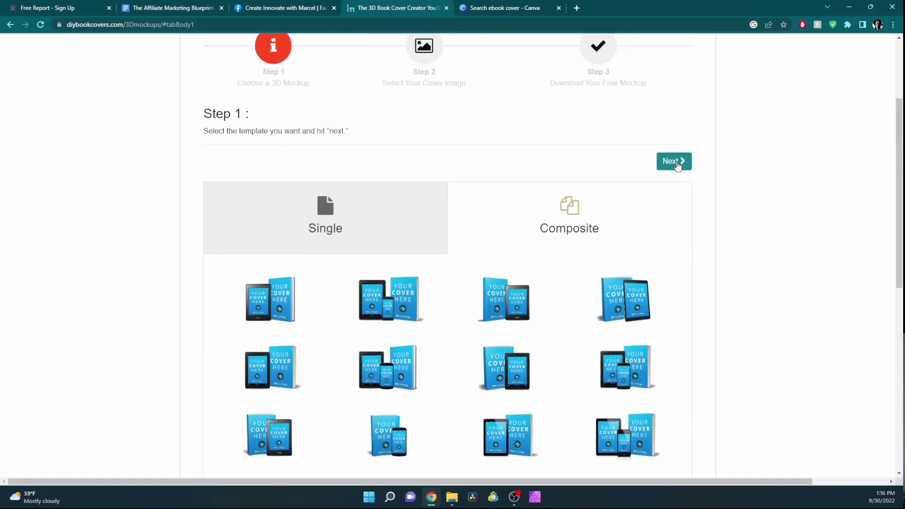
Step: Upload the Affiliate Marketing Blueprint cover image from Downloads into the mockup maker
left_click(679, 163)
left_click(424, 202)
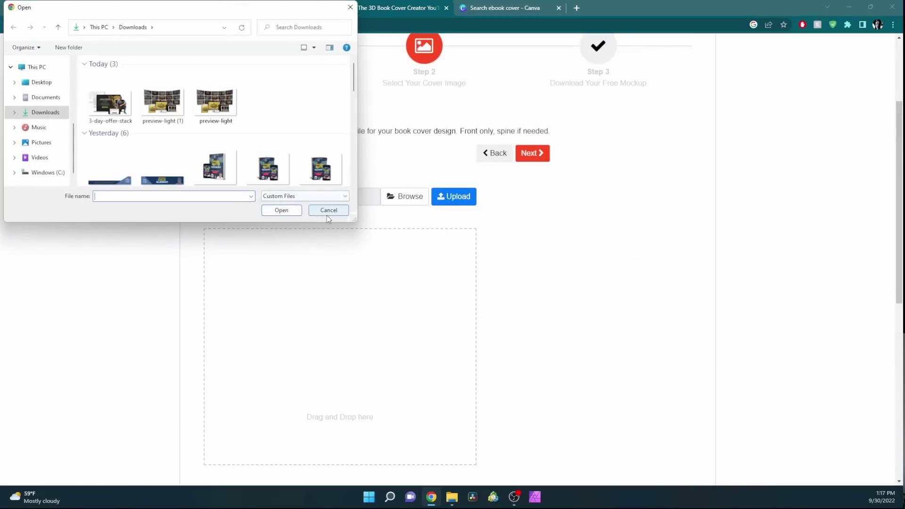
scroll(228, 135, "down", 3)
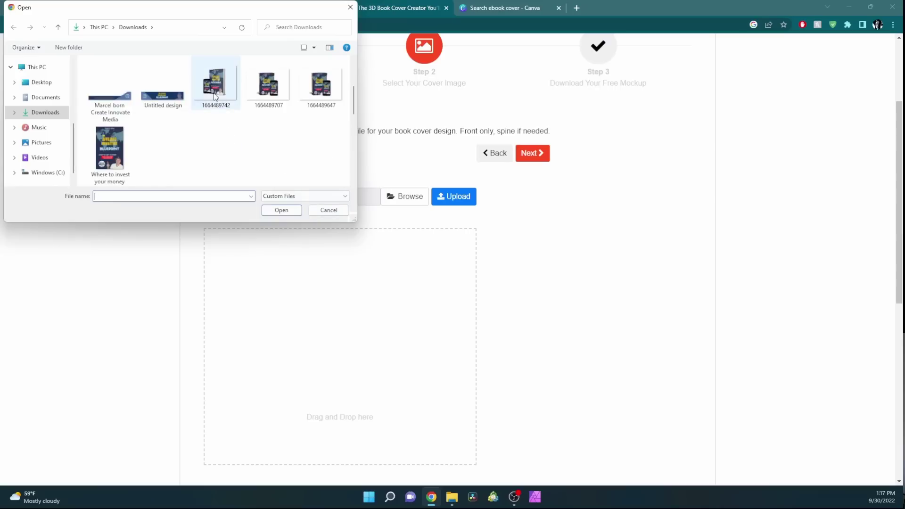
left_click(121, 149)
left_click(266, 213)
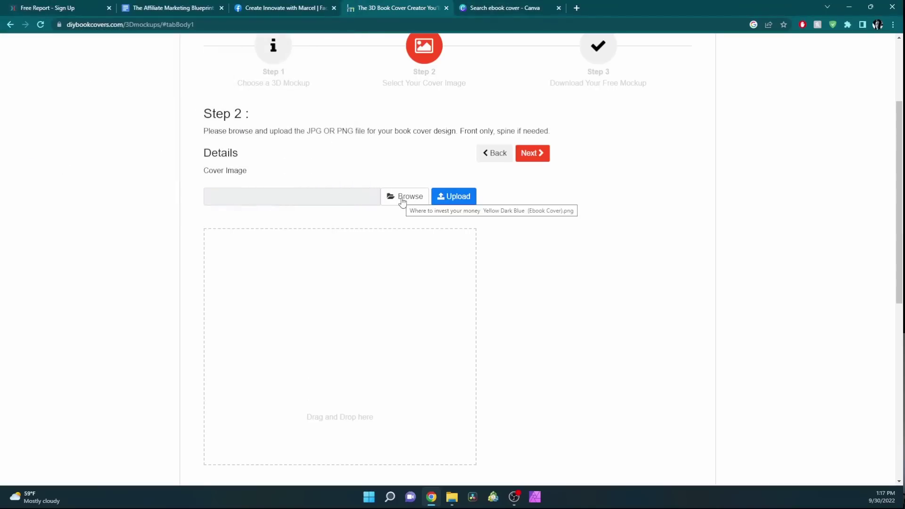
left_click(438, 200)
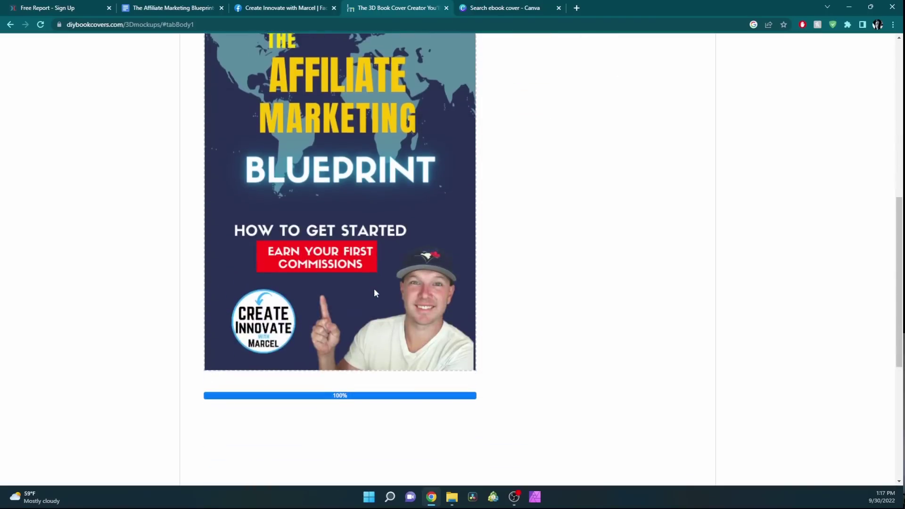
Step: Generate the book-and-phone mockup and download it as 1664489742.png
left_click(531, 156)
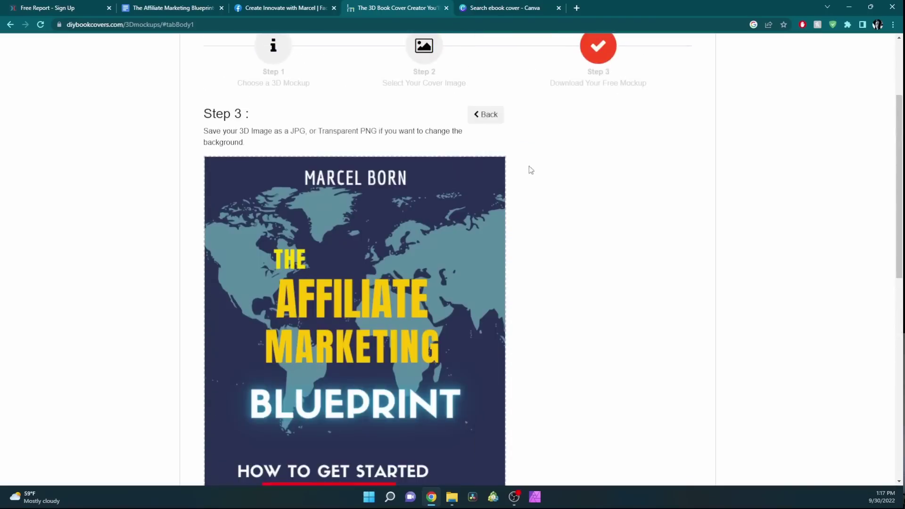
scroll(485, 191, "down", 8)
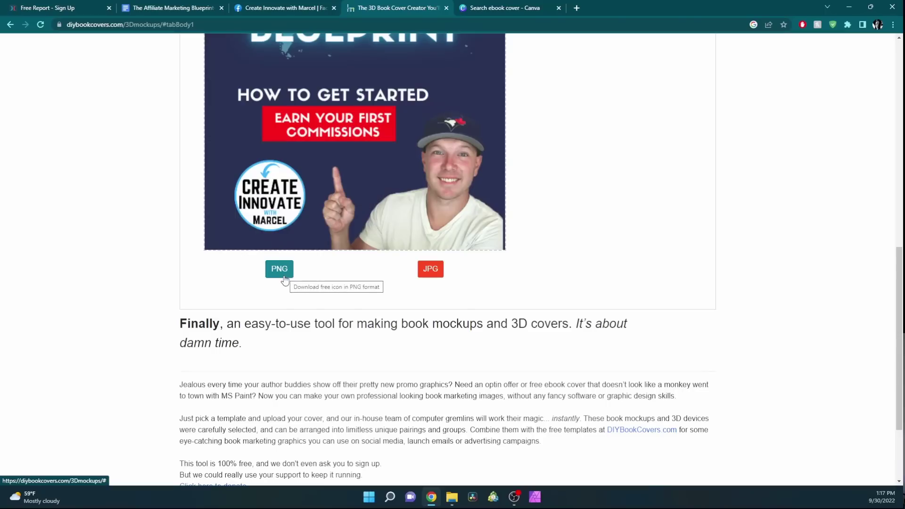
left_click(284, 277)
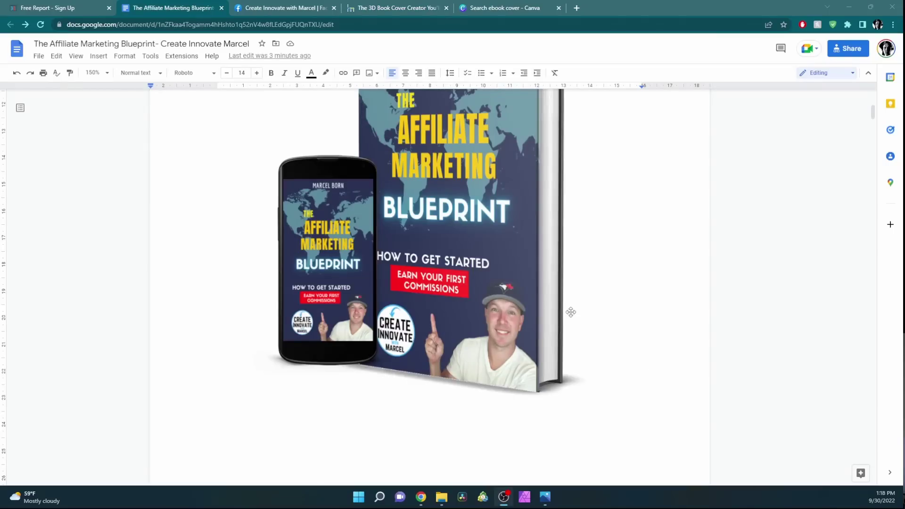
Step: Scroll to the title page showing the 3D book-and-phone mockup below the title and byline
scroll(589, 378, "up", 7)
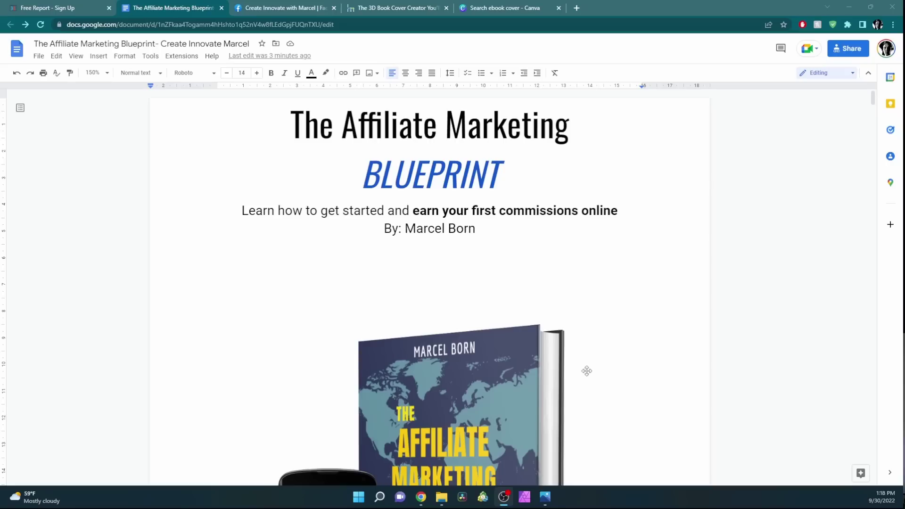
scroll(586, 371, "down", 1)
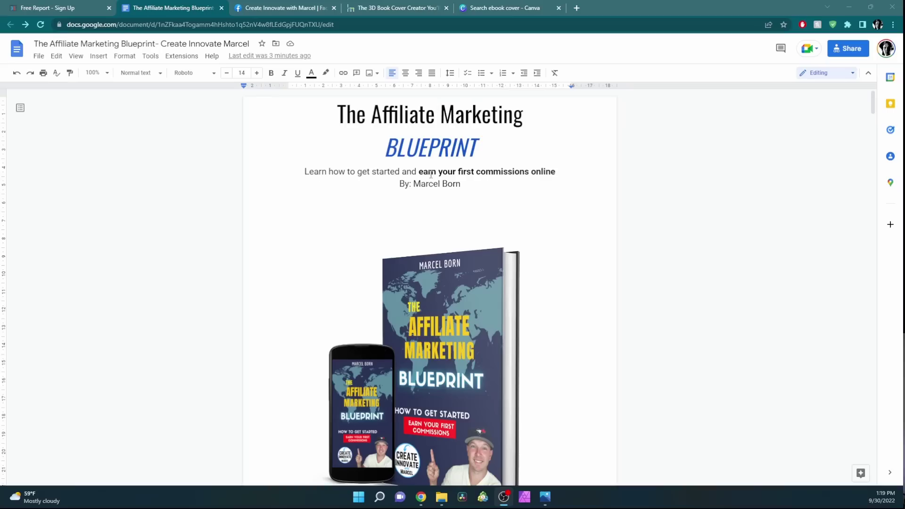
Step: Scroll through the ebook pages to review the Affiliate Marketing Blueprint banner headers
scroll(562, 273, "down", 8)
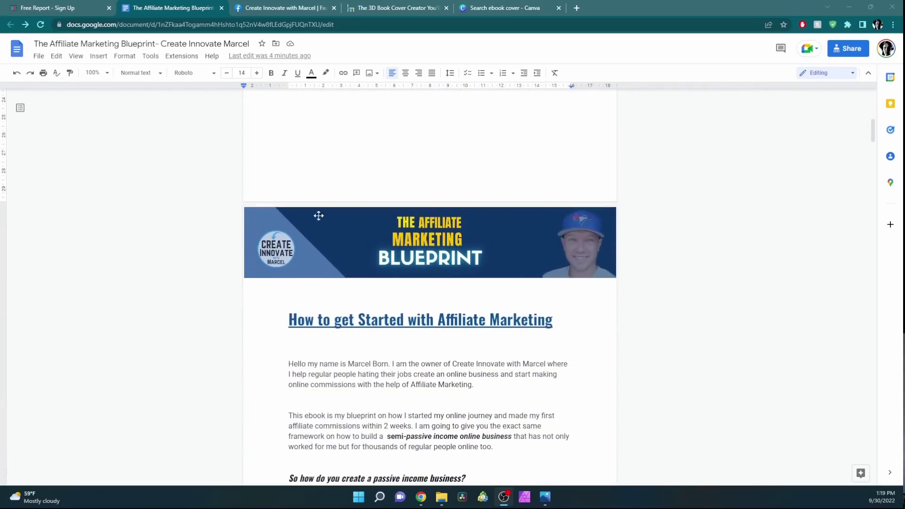
scroll(587, 257, "down", 8)
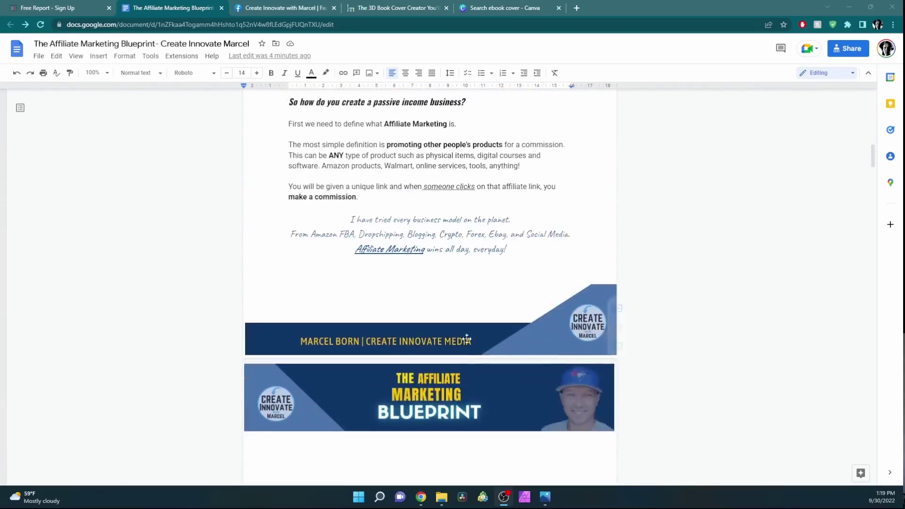
scroll(547, 317, "up", 3)
scroll(548, 318, "up", 5)
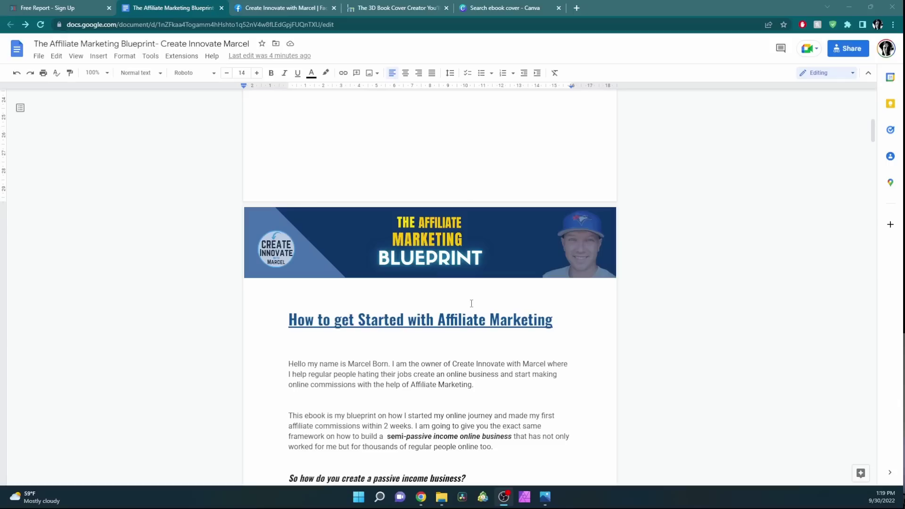
scroll(474, 305, "up", 4)
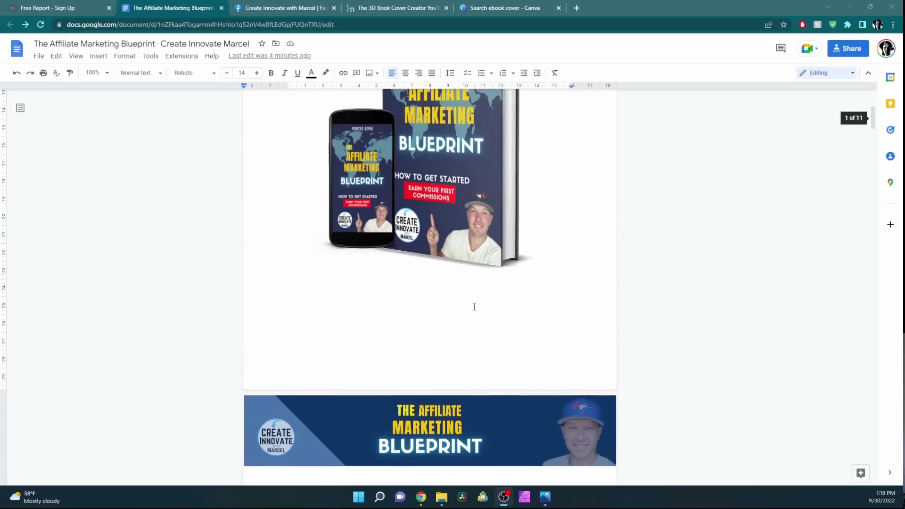
scroll(474, 307, "up", 3)
scroll(473, 307, "down", 8)
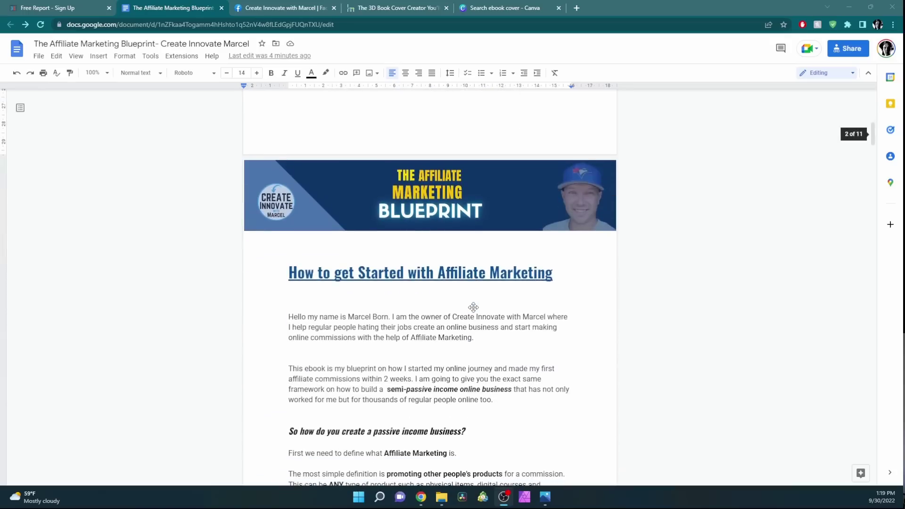
scroll(470, 308, "down", 1)
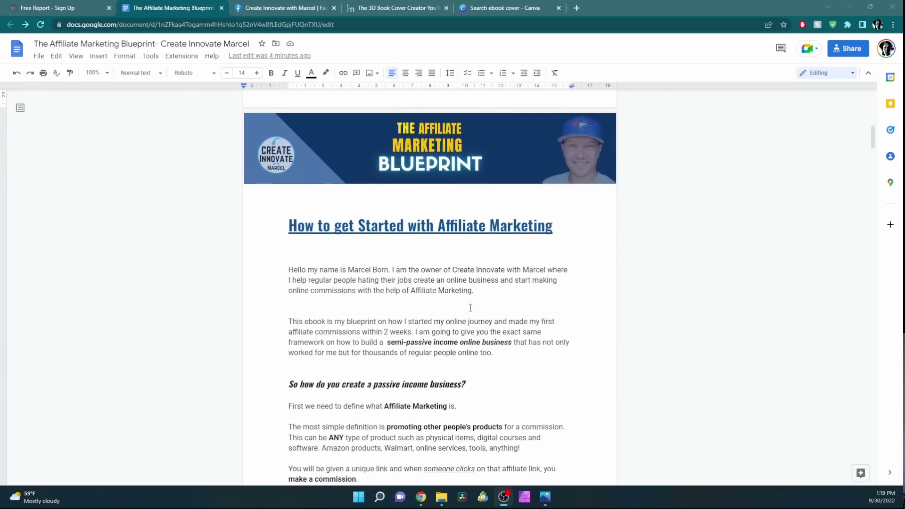
scroll(522, 288, "down", 2)
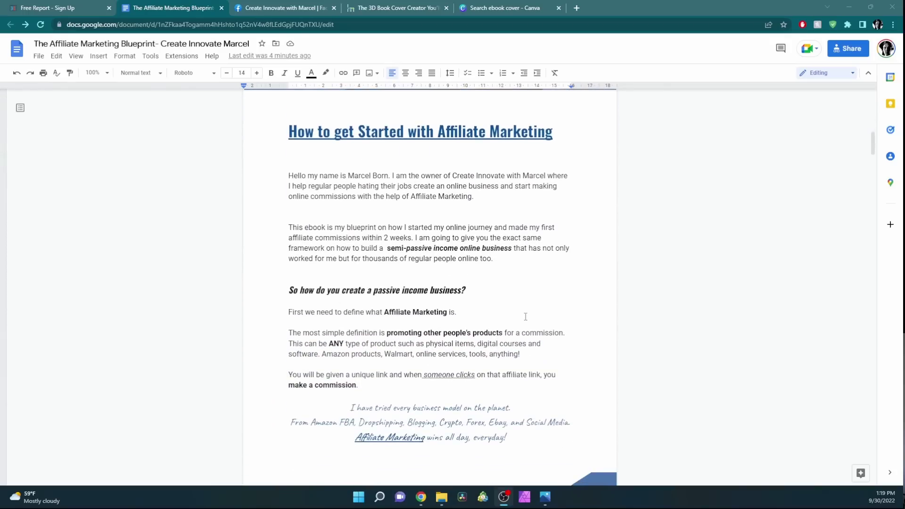
scroll(526, 317, "up", 5)
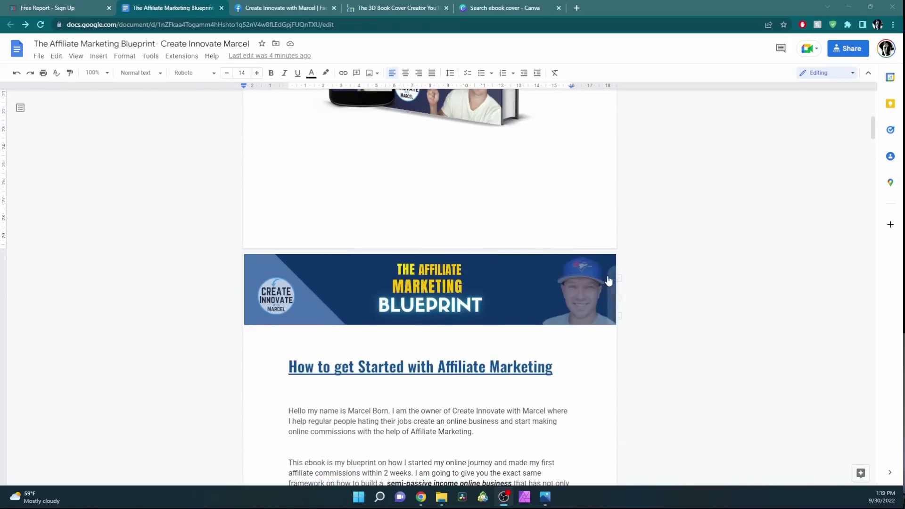
scroll(450, 304, "down", 6)
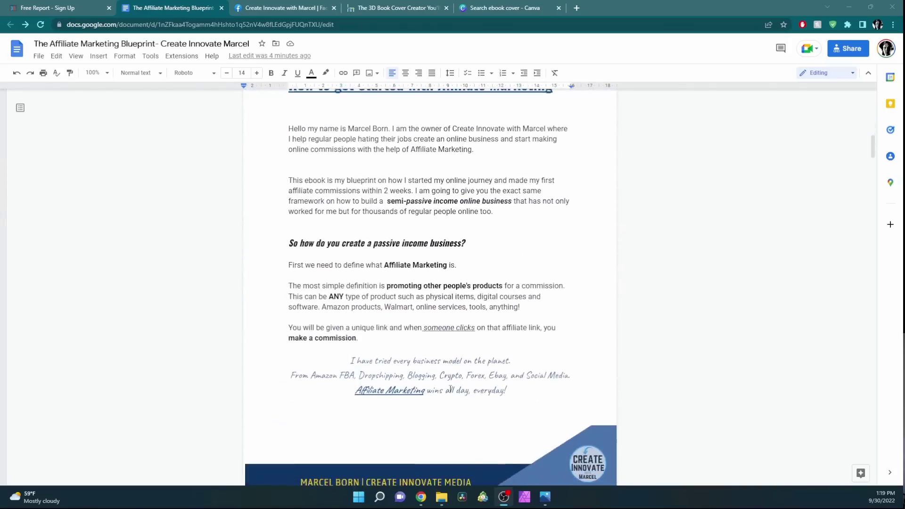
scroll(450, 391, "down", 2)
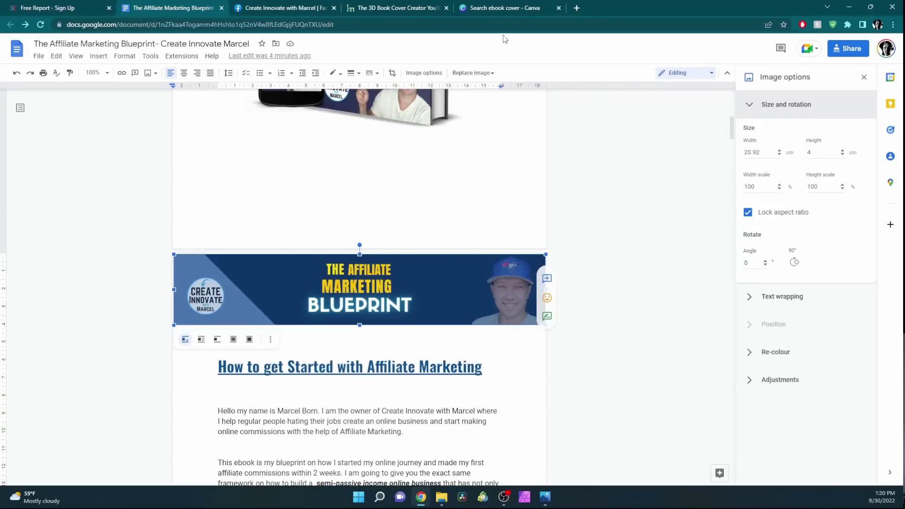
Step: Start a Canva custom-size design in centimetres, checking the width and height fields, then return to the Doc
left_click(504, 9)
left_click(832, 54)
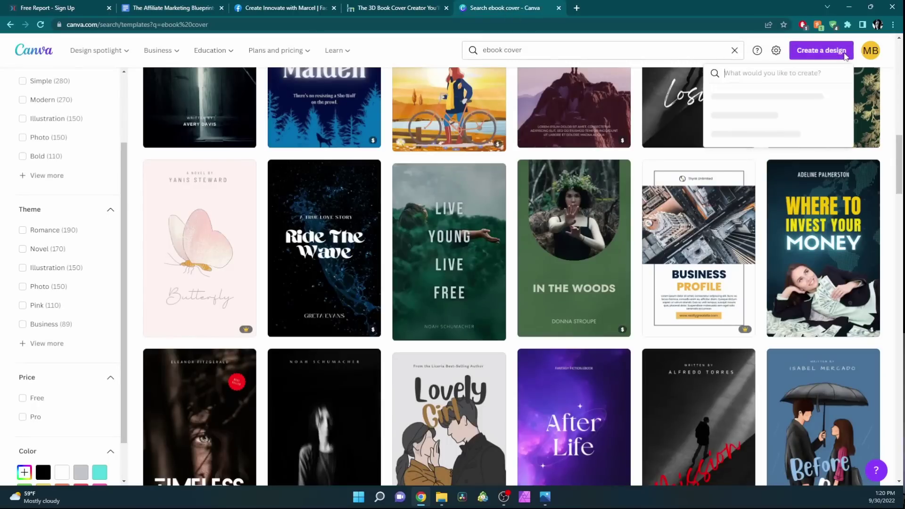
left_click(750, 97)
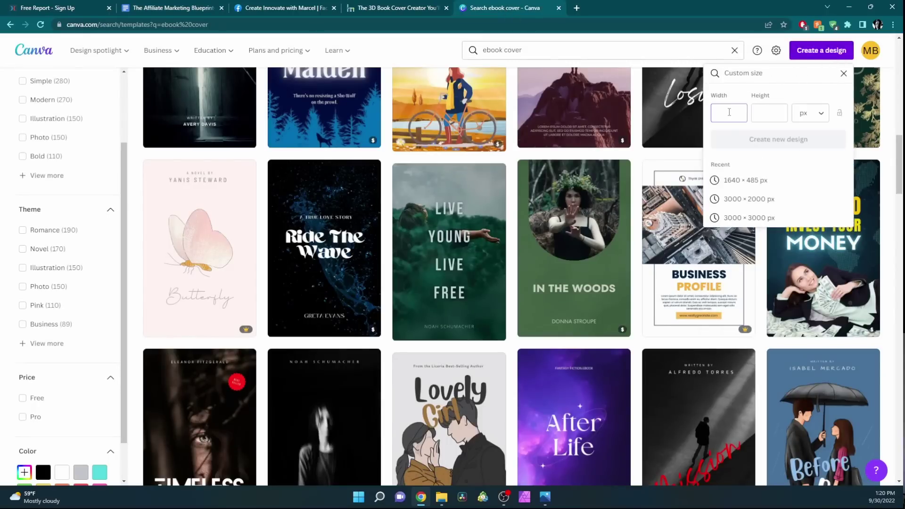
left_click(814, 115)
left_click(811, 200)
left_click(729, 114)
left_click(770, 113)
left_click(729, 113)
left_click(770, 115)
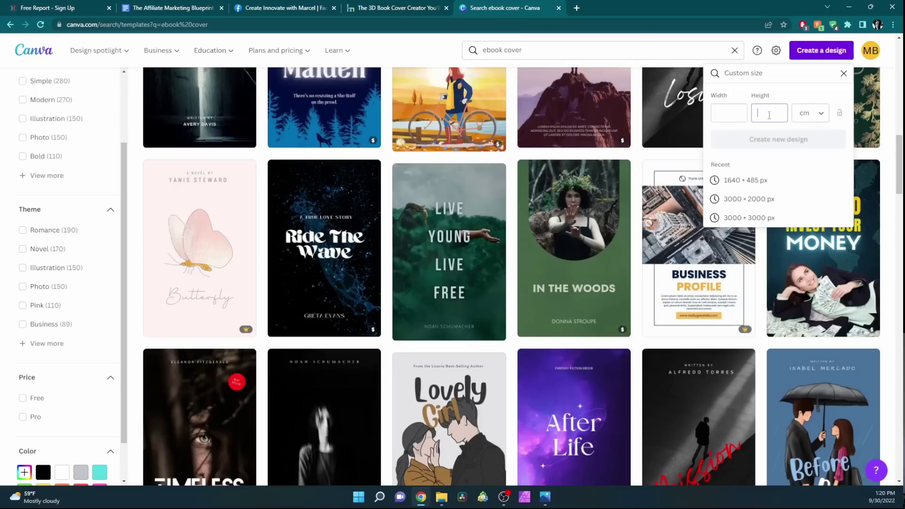
left_click(186, 8)
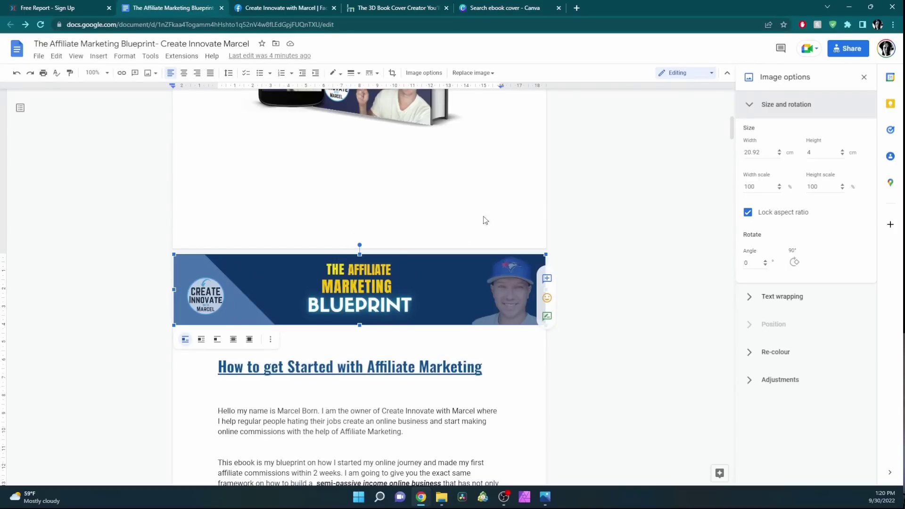
scroll(364, 383, "down", 3)
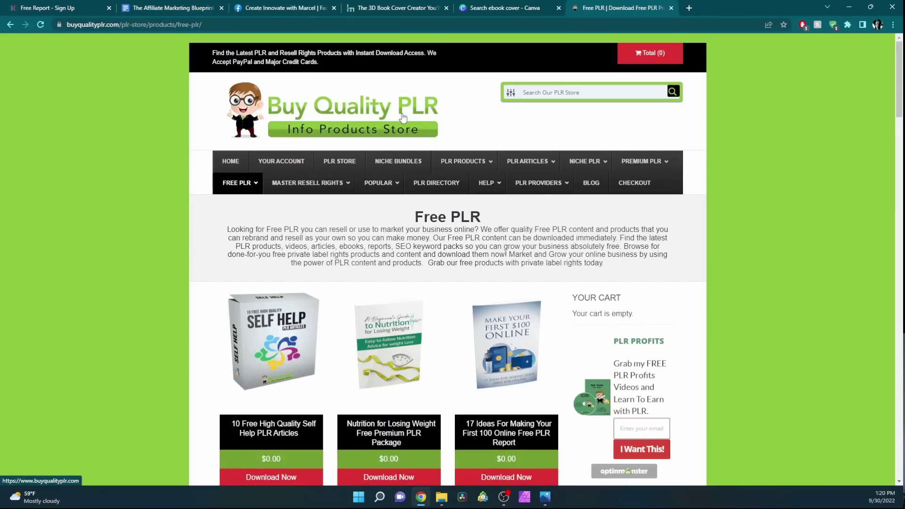
Step: Scroll the Free PLR product grid of $0.00 downloads on Buy Quality PLR
scroll(306, 306, "down", 4)
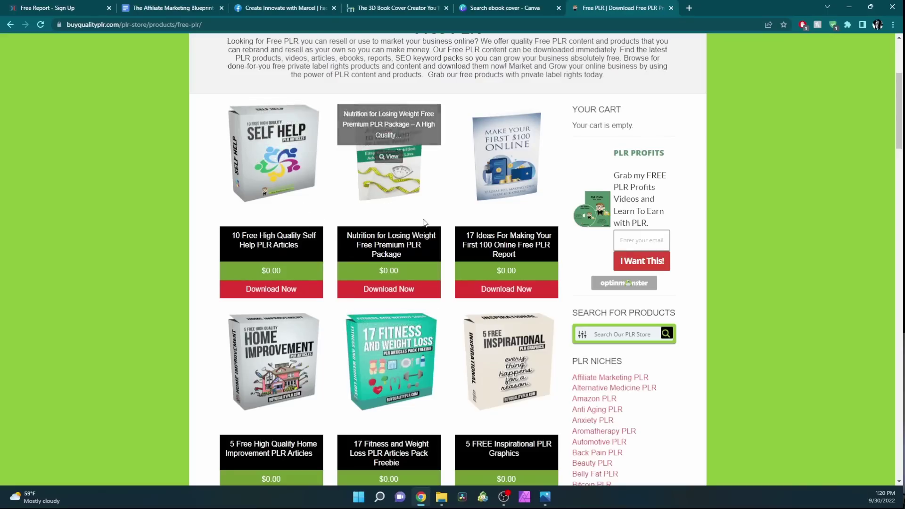
left_click(142, 9)
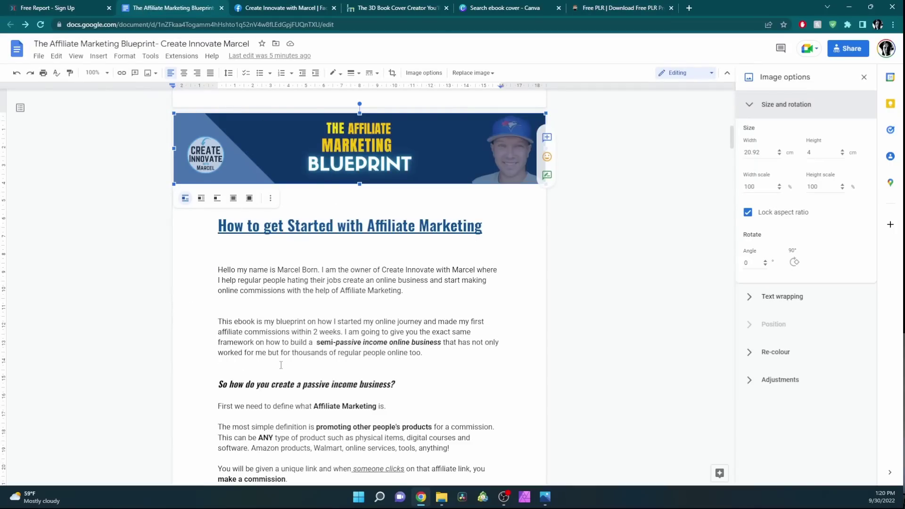
scroll(285, 363, "down", 13)
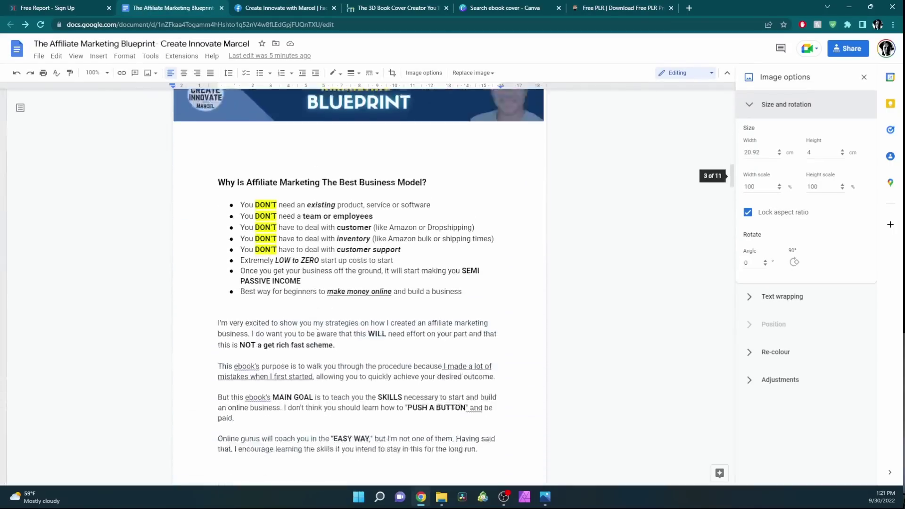
scroll(342, 198, "down", 15)
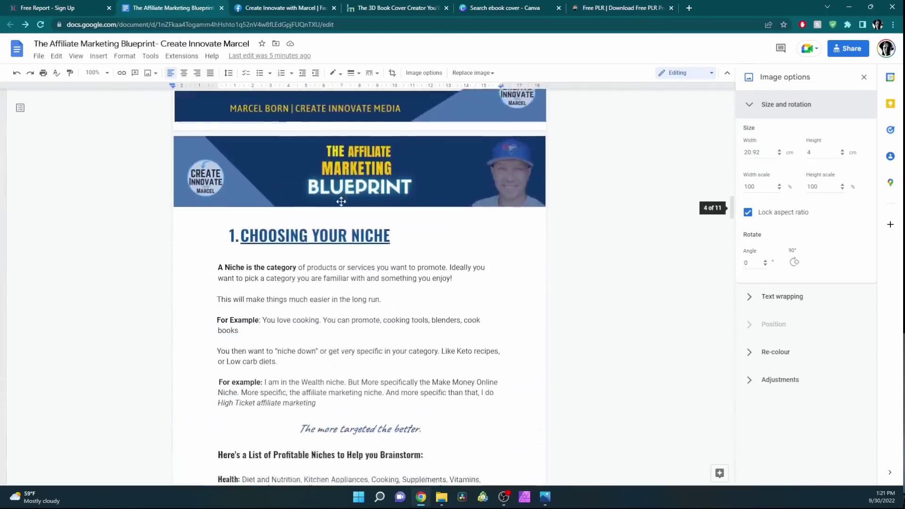
scroll(342, 203, "down", 6)
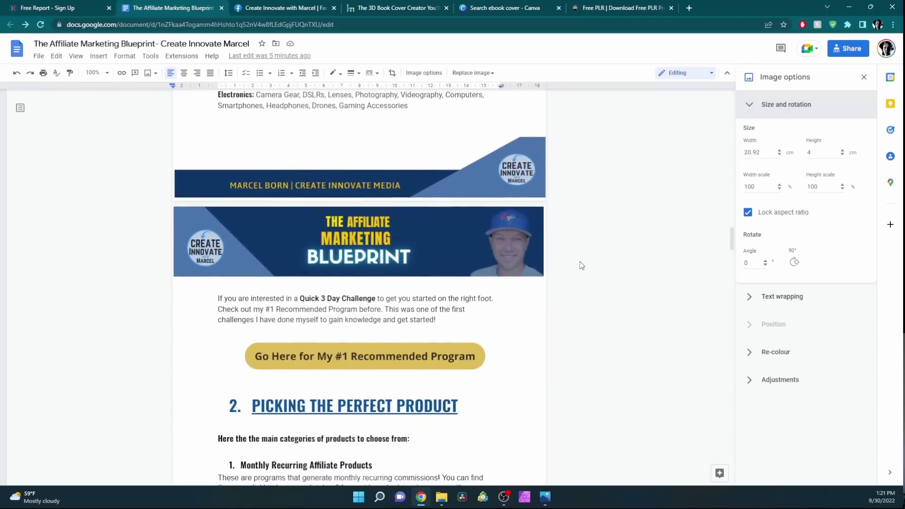
scroll(582, 269, "down", 5)
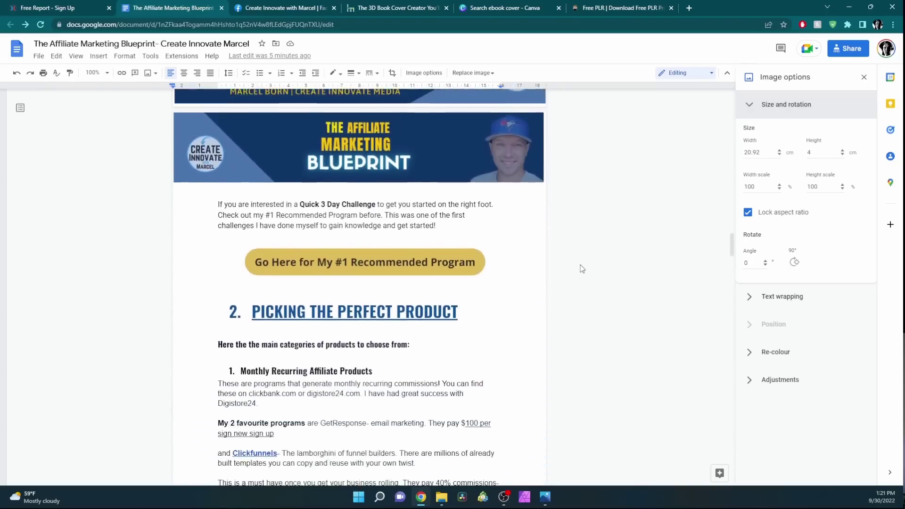
scroll(582, 269, "down", 5)
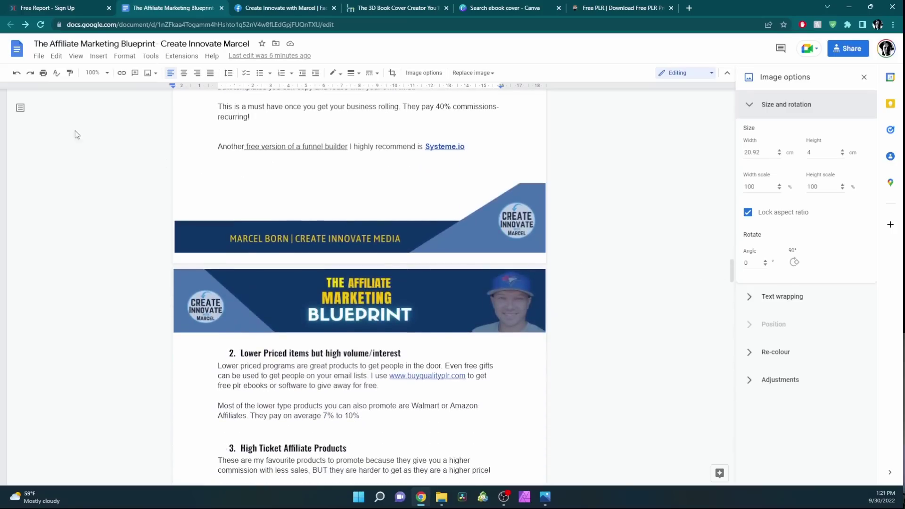
Step: Set the ebook's general access to 'Anyone with the link' with Viewer role
left_click(38, 57)
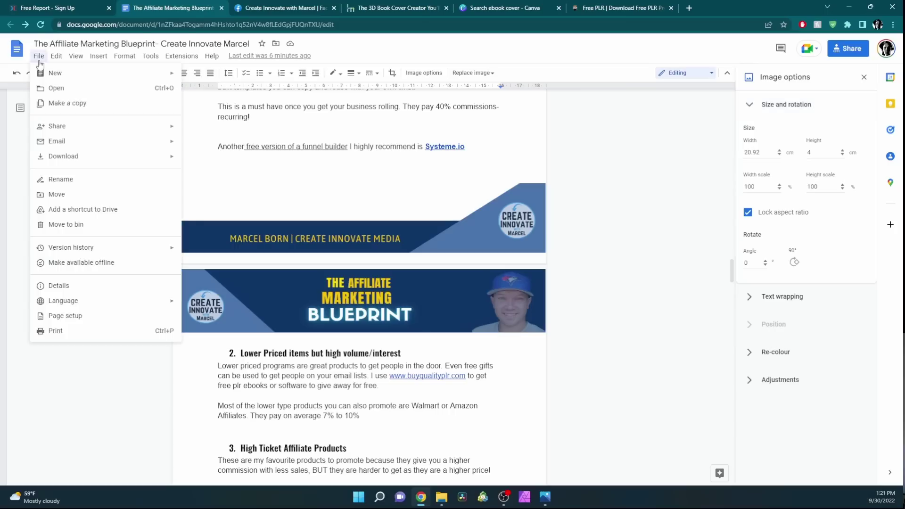
mouse_move(74, 130)
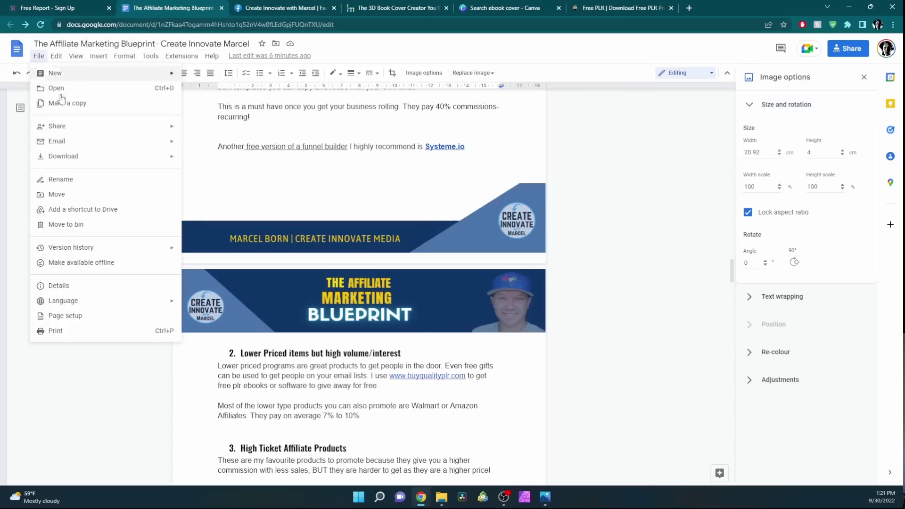
left_click(219, 135)
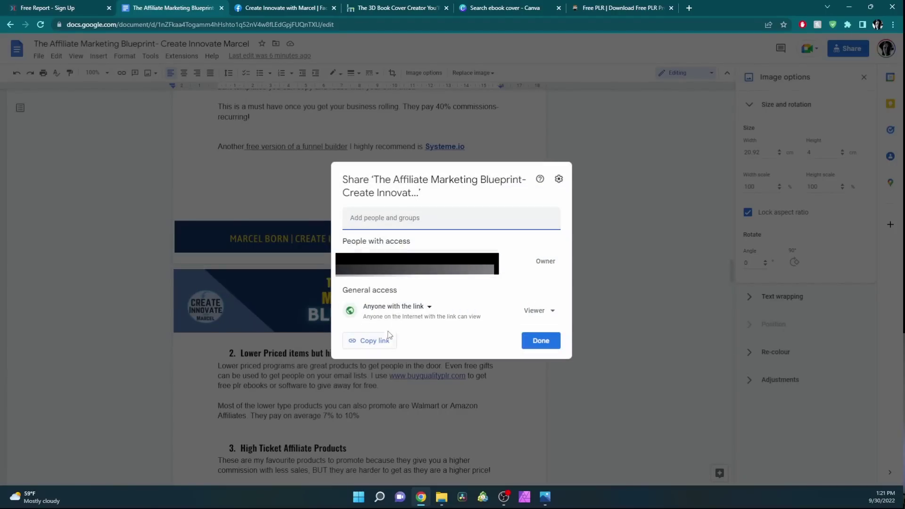
left_click(418, 312)
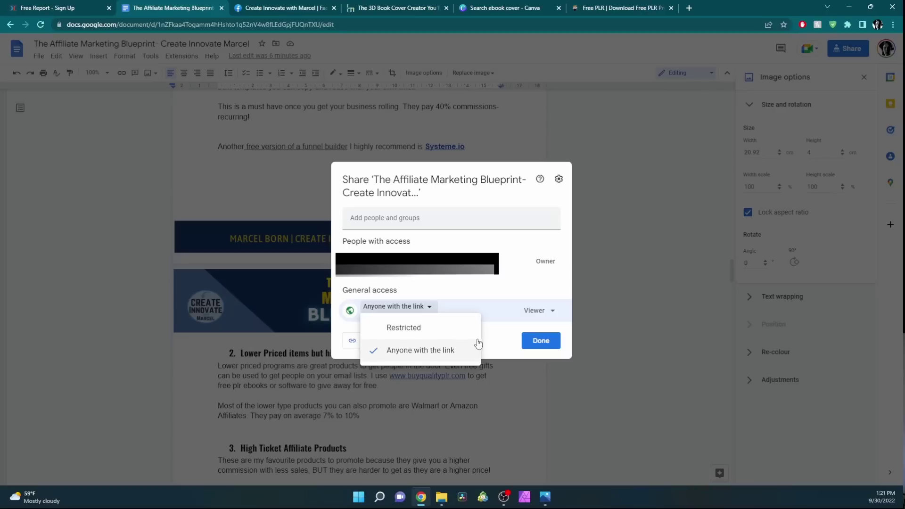
left_click(409, 351)
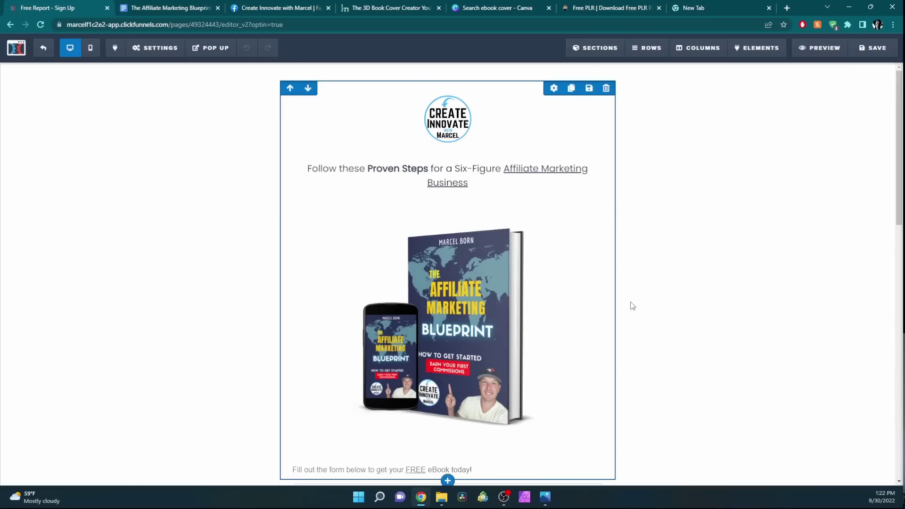
Step: Scroll the ClickFunnels opt-in page to review its first-name and email fields and FREE DOWNLOAD button
scroll(447, 274, "down", 5)
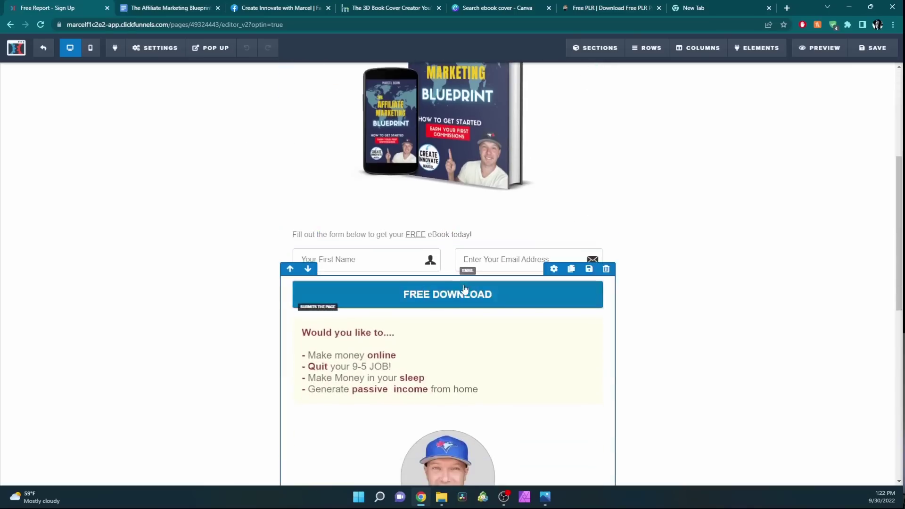
scroll(466, 293, "up", 4)
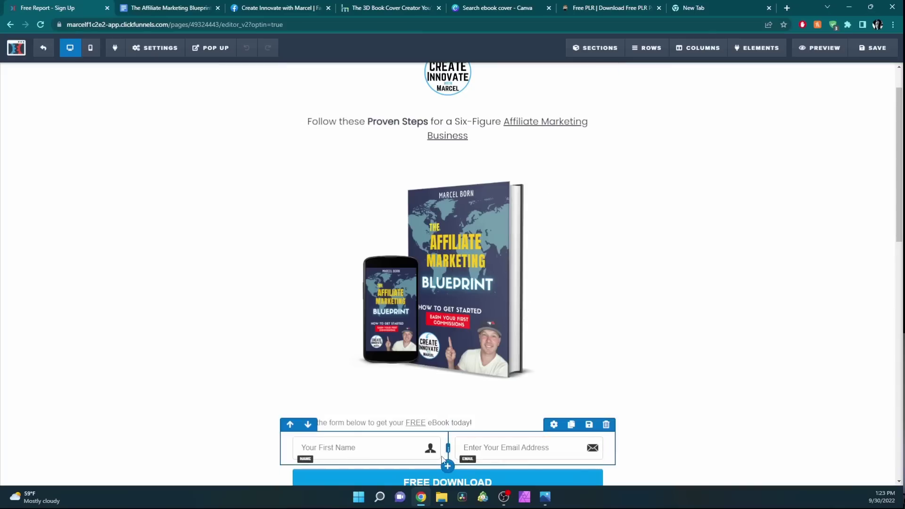
scroll(500, 264, "up", 1)
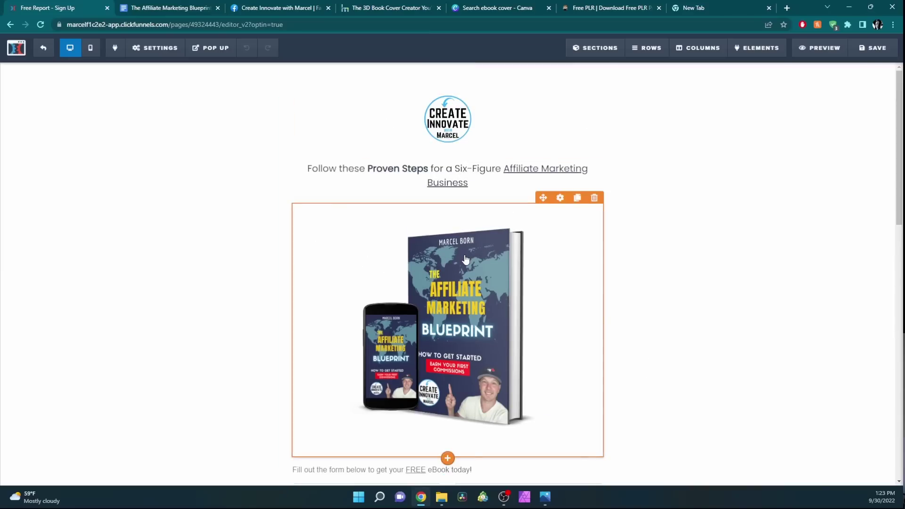
scroll(466, 260, "down", 4)
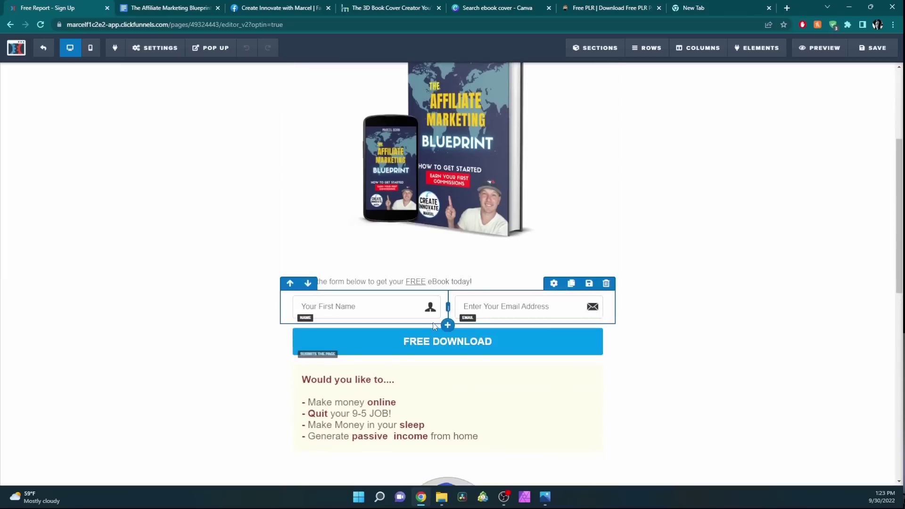
scroll(433, 326, "down", 3)
scroll(432, 282, "down", 2)
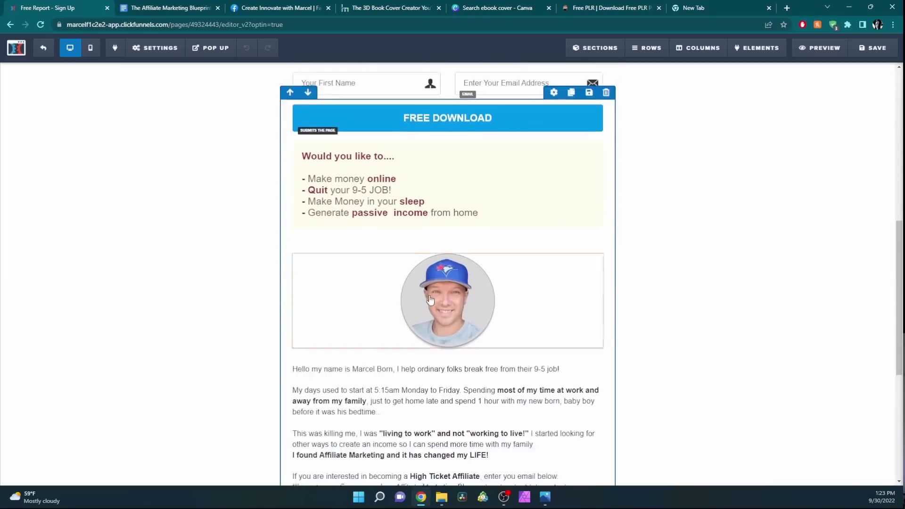
scroll(490, 303, "down", 3)
scroll(494, 307, "down", 1)
scroll(498, 313, "up", 3)
scroll(498, 314, "up", 5)
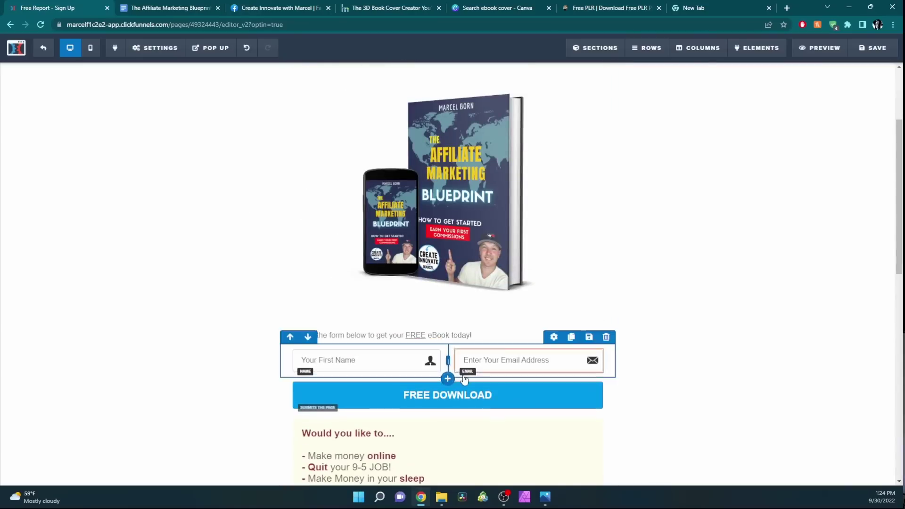
left_click(159, 48)
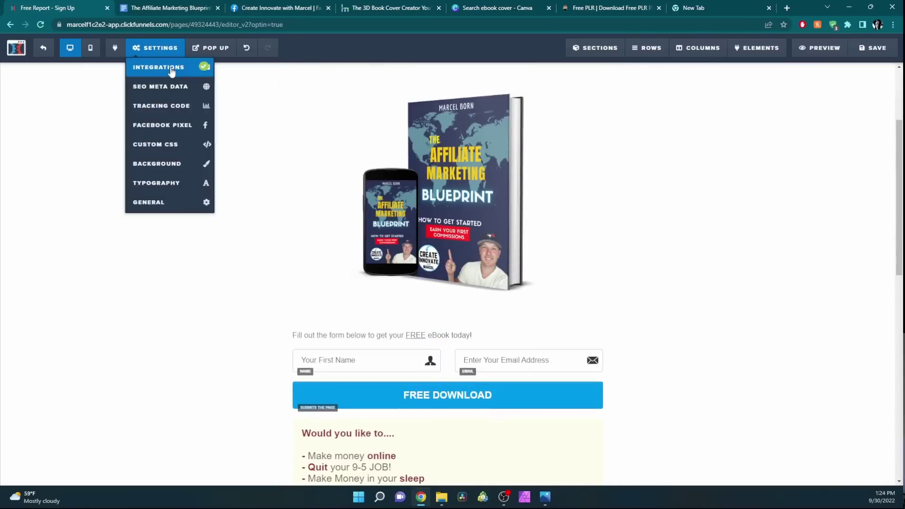
left_click(171, 71)
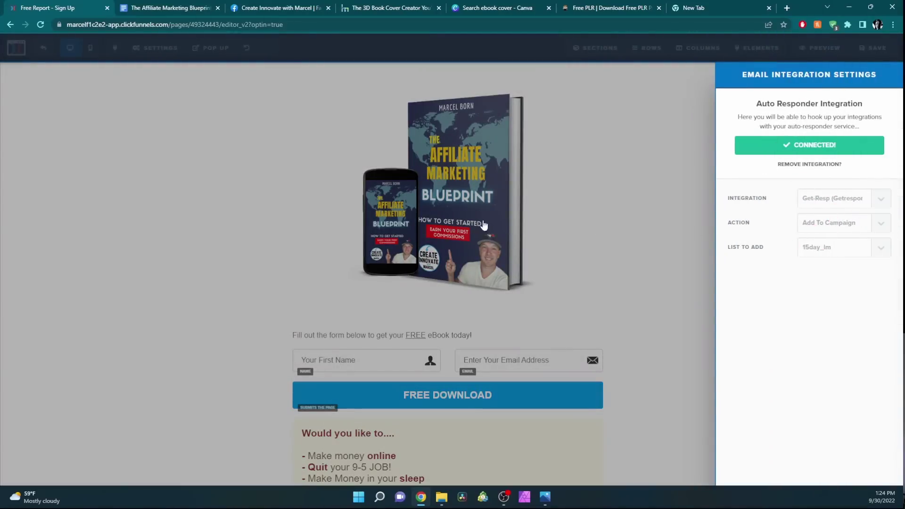
left_click(183, 218)
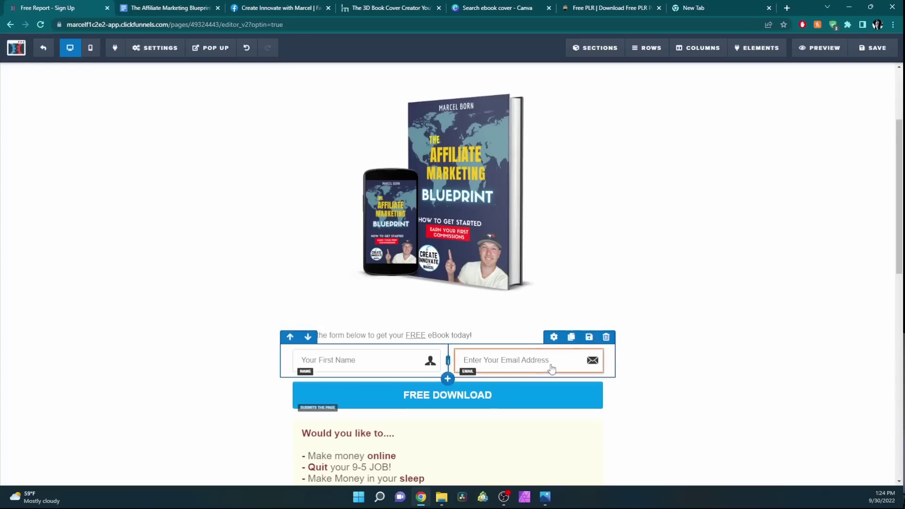
scroll(549, 366, "up", 3)
scroll(551, 368, "down", 4)
scroll(551, 368, "down", 1)
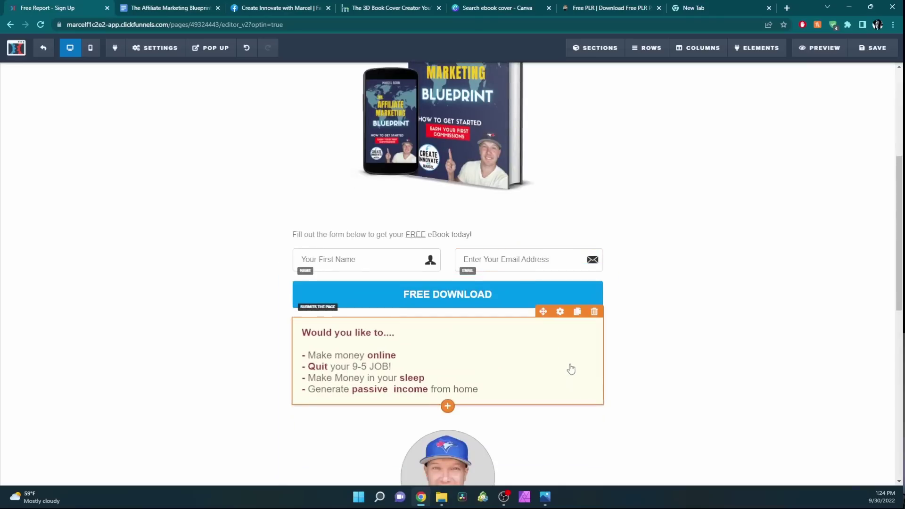
scroll(573, 370, "down", 2)
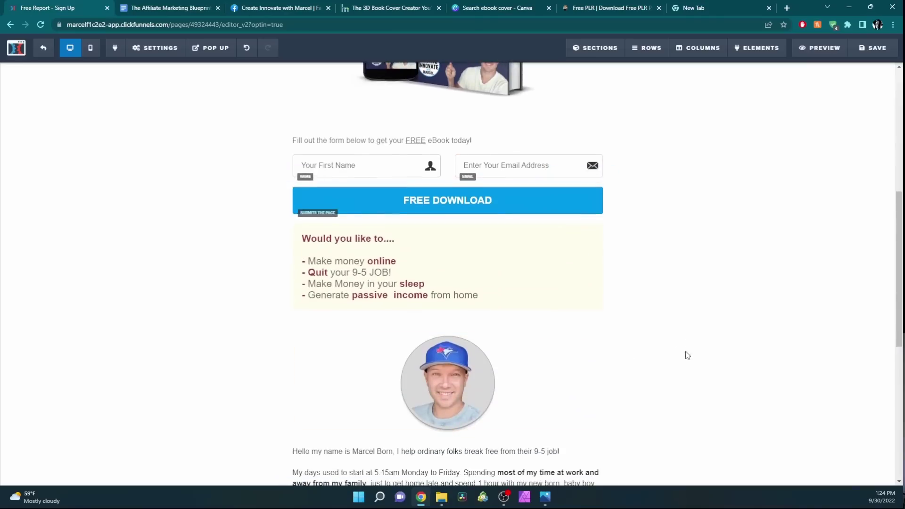
Step: Submit the opt-in form with FREE DOWNLOAD to reach 'You're All Set. Go Check your Email!'
scroll(685, 363, "up", 4)
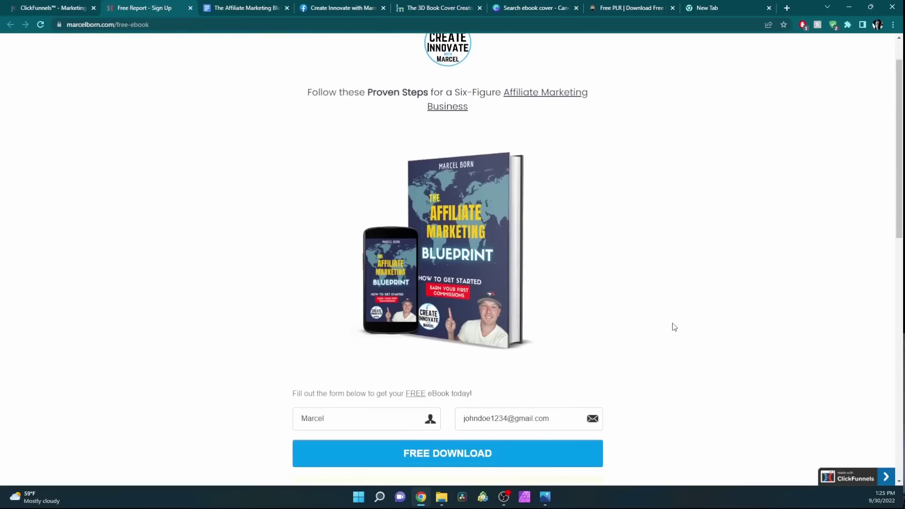
scroll(675, 327, "up", 1)
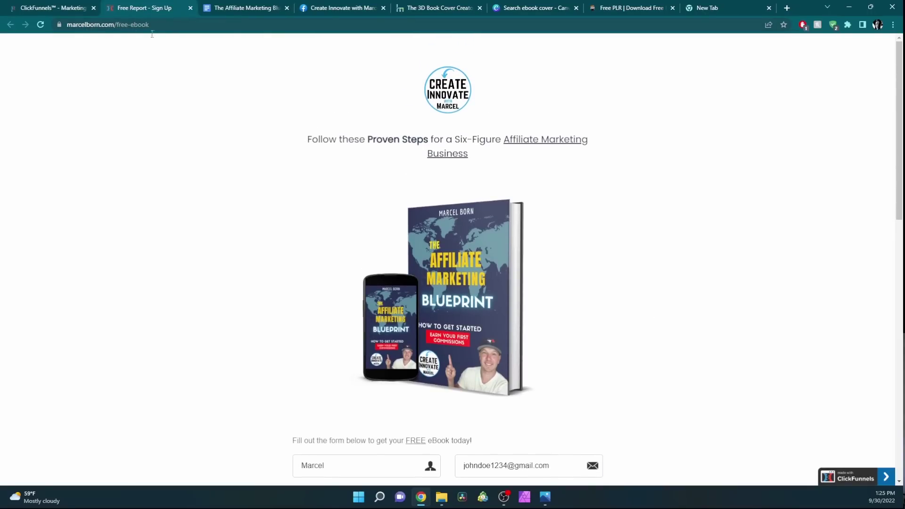
scroll(471, 224, "down", 1)
scroll(470, 225, "down", 2)
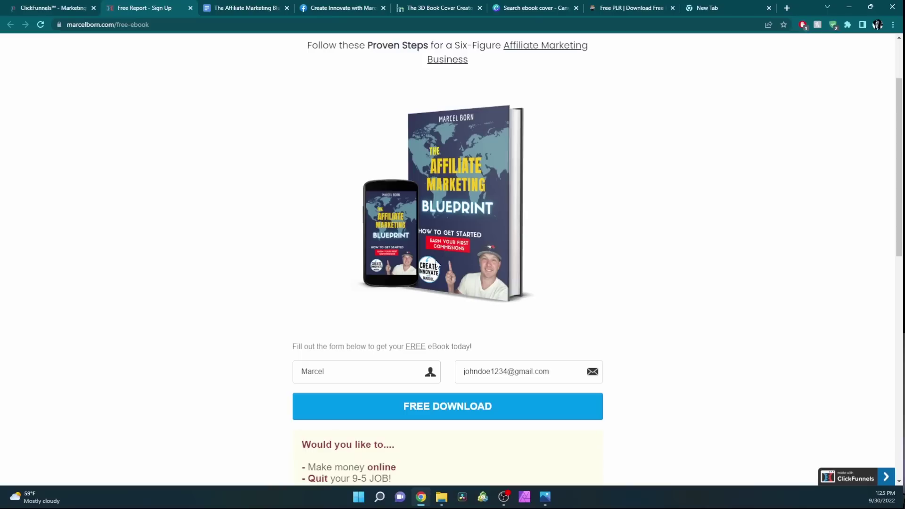
left_click(481, 409)
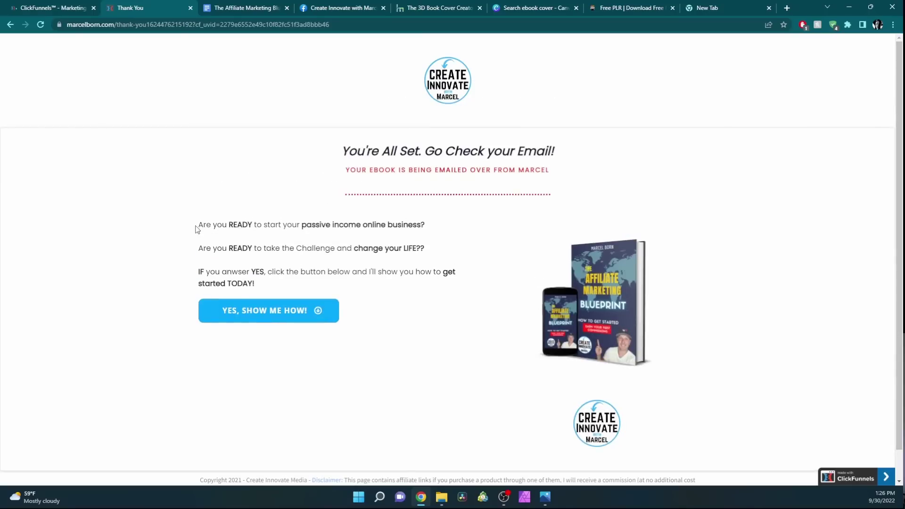
Step: Highlight the thank-you page message, then clear the selection
left_click_drag(198, 229, 313, 272)
left_click(324, 283)
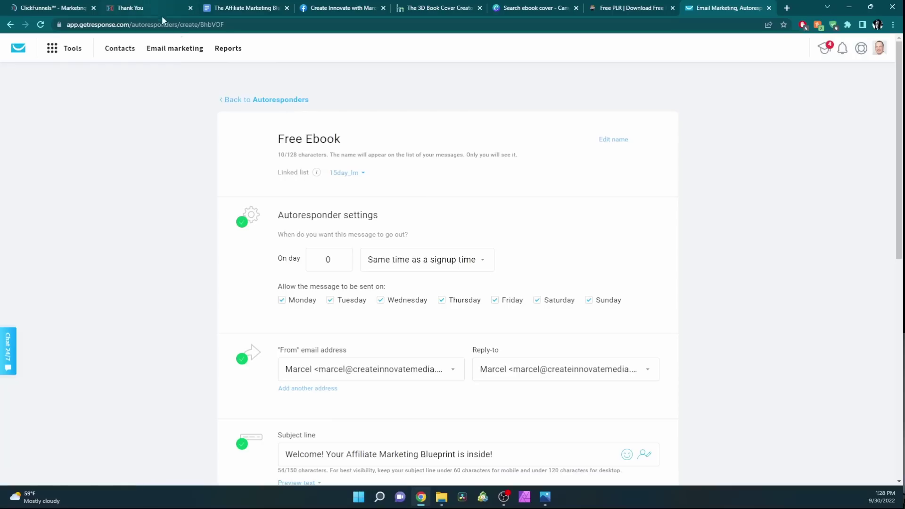
Step: Scroll the Free Ebook autoresponder down to the email preview under Design and content
scroll(283, 158, "down", 4)
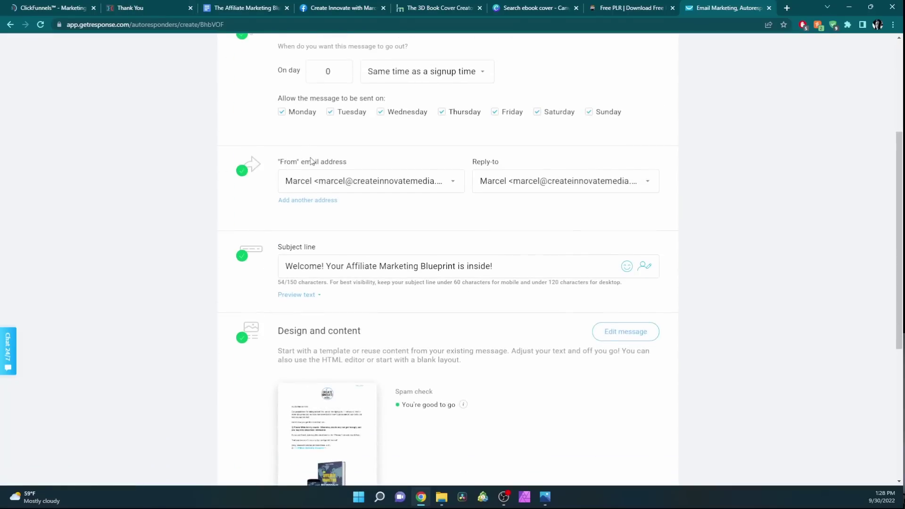
scroll(329, 272, "down", 3)
mouse_move(348, 338)
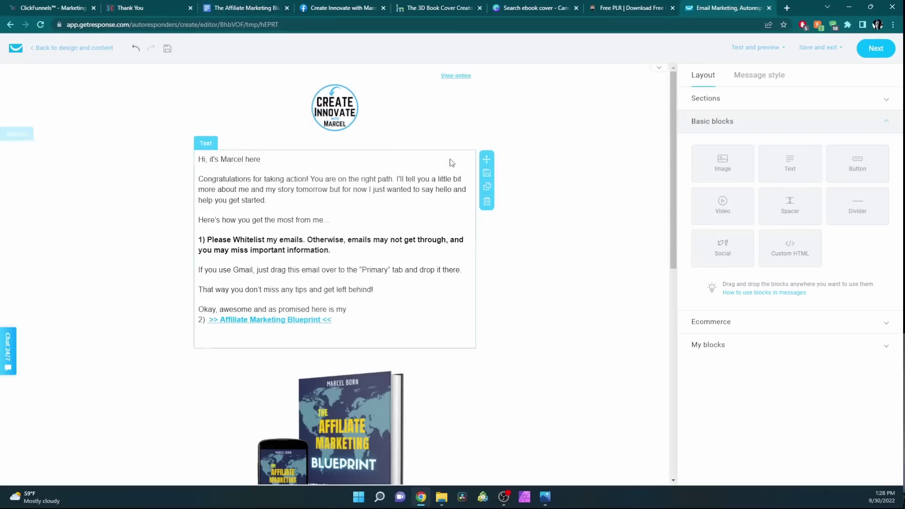
Step: Highlight the '>> Affiliate Marketing Blueprint <<' link in the email, then return to the ebook Google Doc
scroll(364, 173, "down", 3)
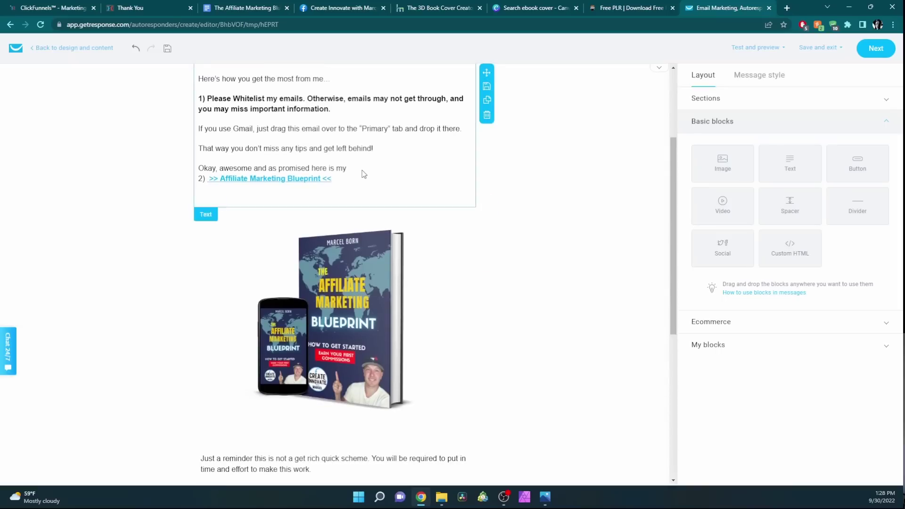
left_click_drag(349, 181, 202, 180)
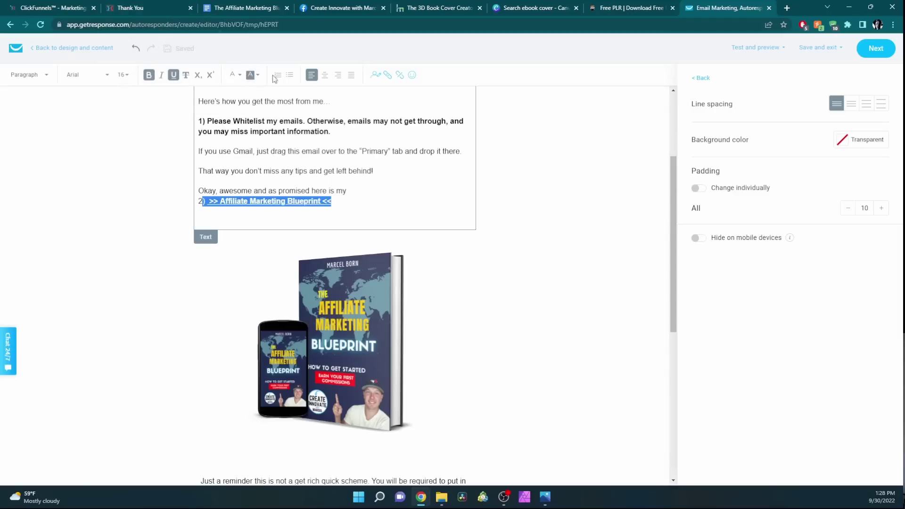
left_click_drag(349, 202, 244, 203)
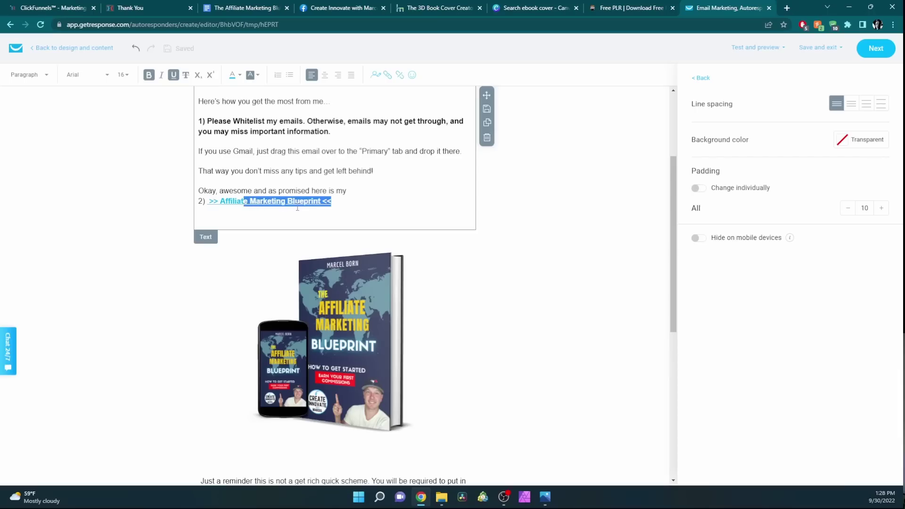
left_click(245, 9)
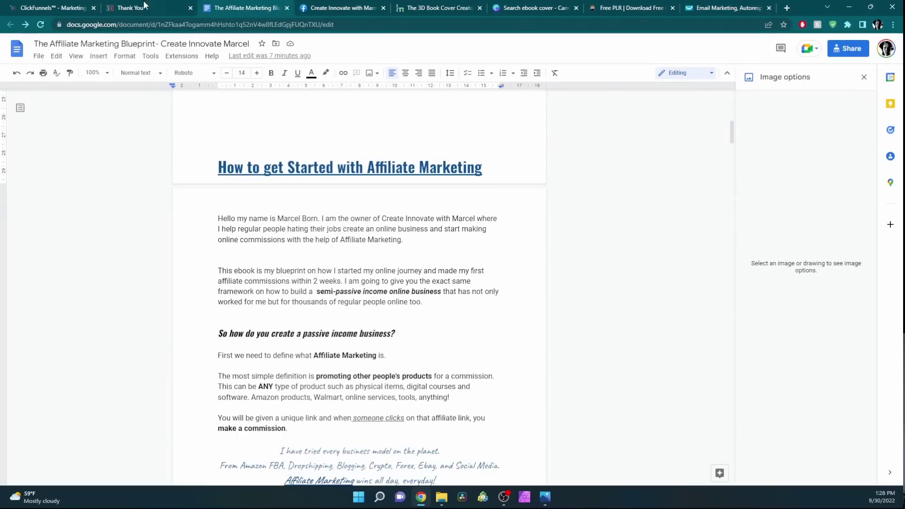